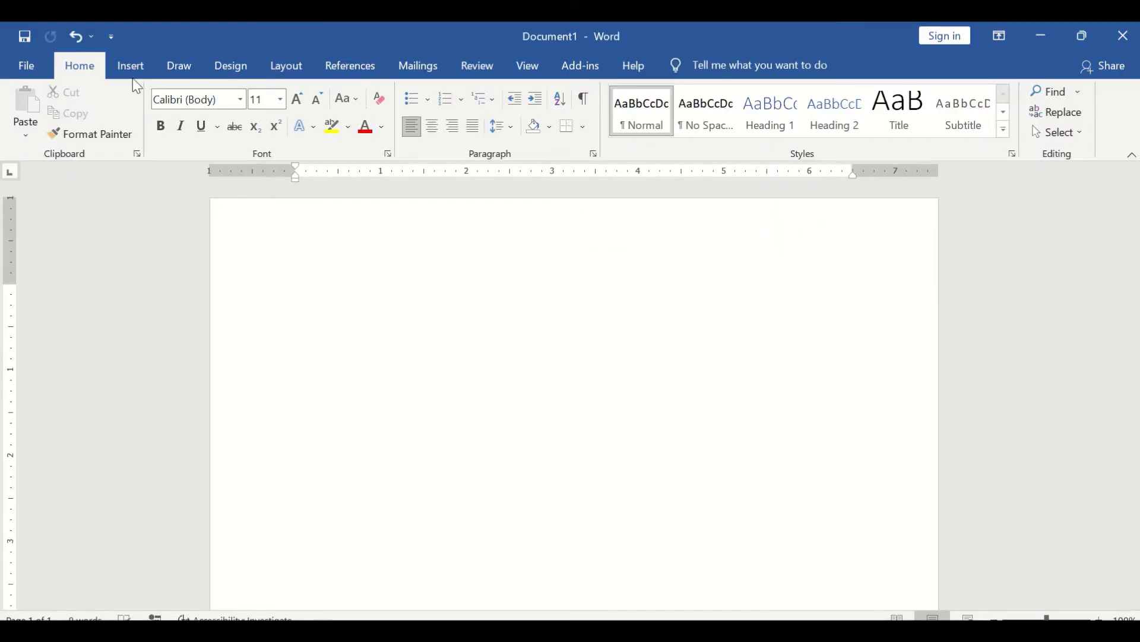
# Open the custom paper size settings via Layout > Size > More Paper Sizes
pyautogui.click(297, 77)
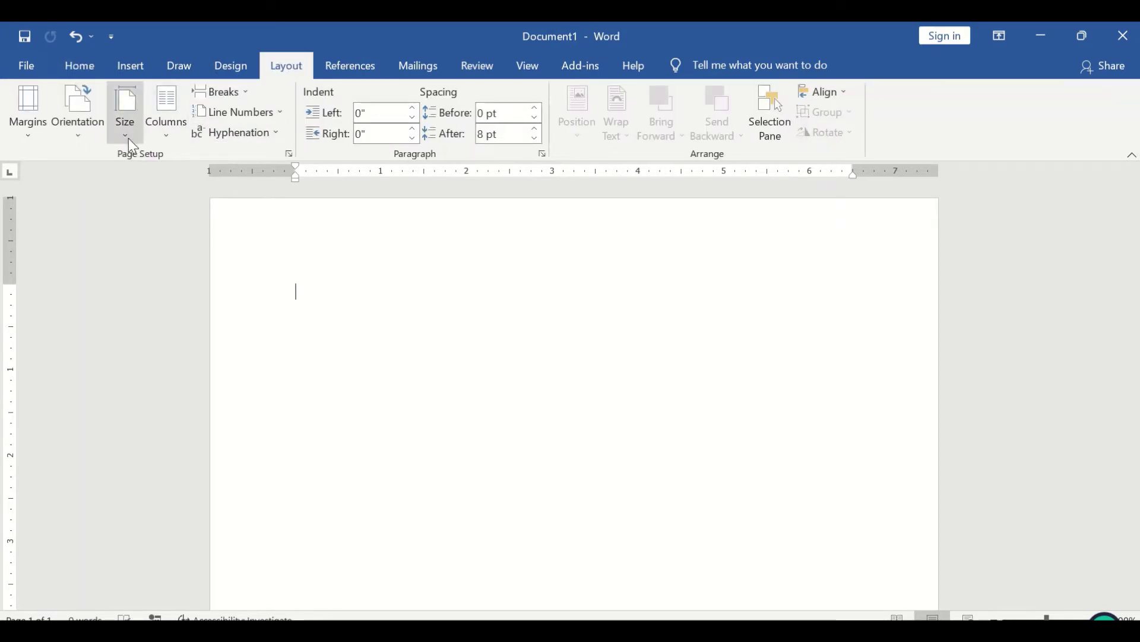
pyautogui.click(127, 136)
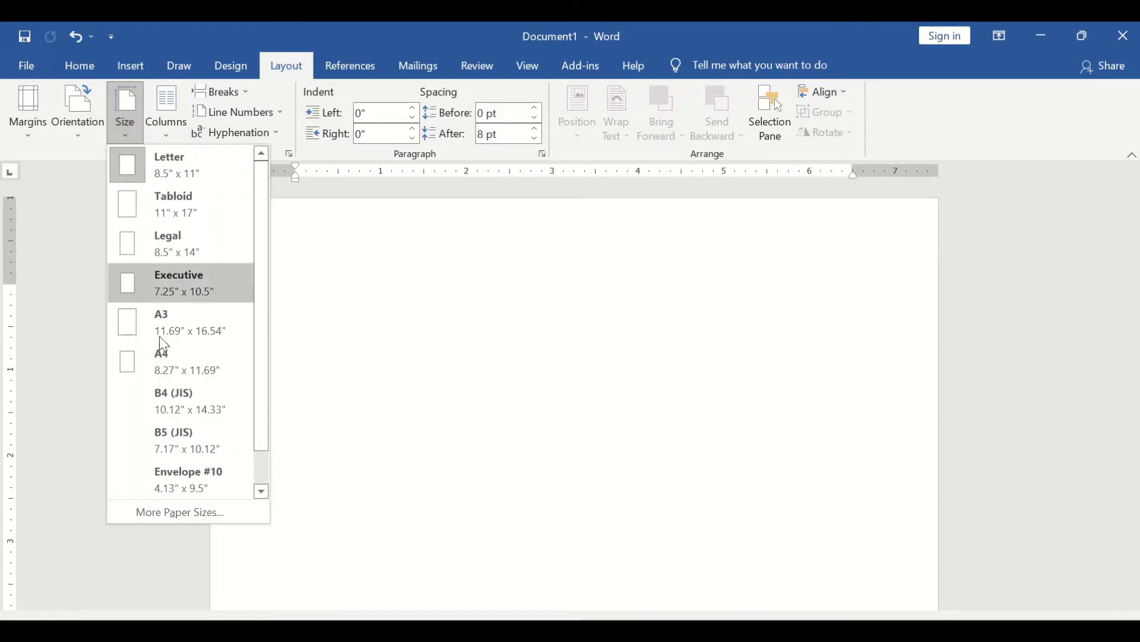
pyautogui.click(229, 513)
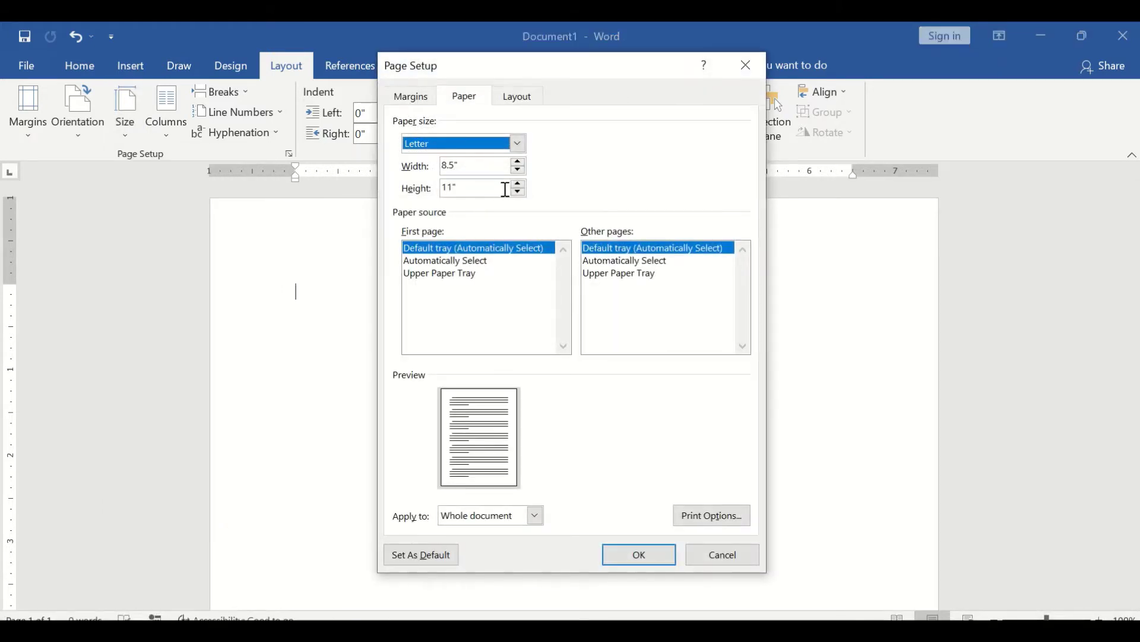
pyautogui.moveTo(456, 170); pyautogui.dragTo(435, 173)
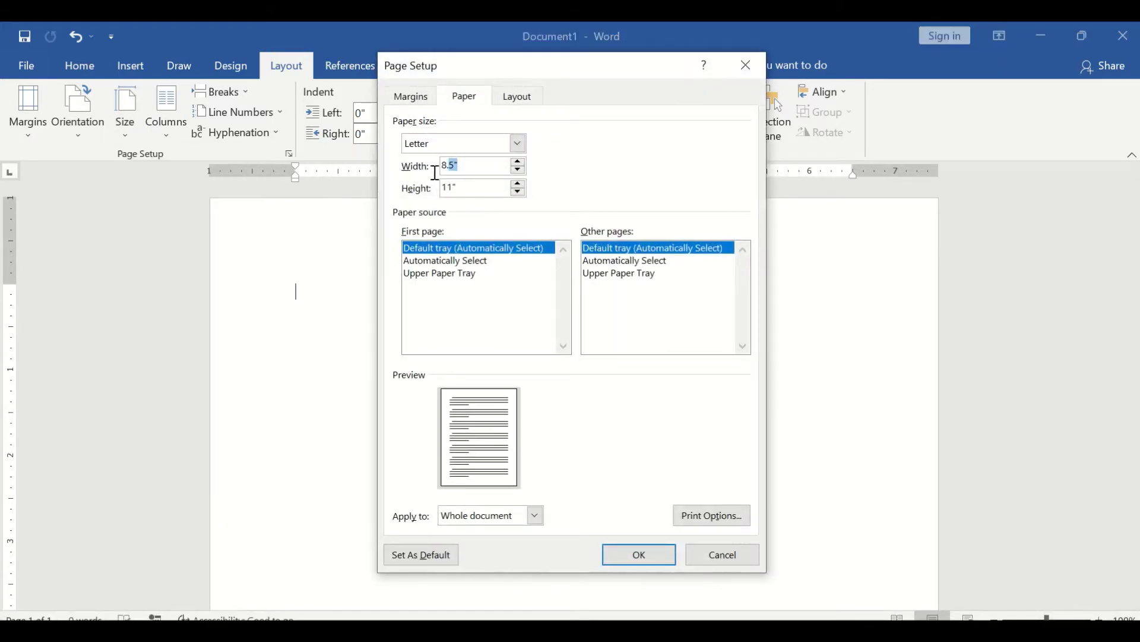
# Lower the page height to 3.5 inches, keeping the width at 8.5 inches
pyautogui.click(519, 192)
pyautogui.click(519, 192)
pyautogui.click(519, 192)
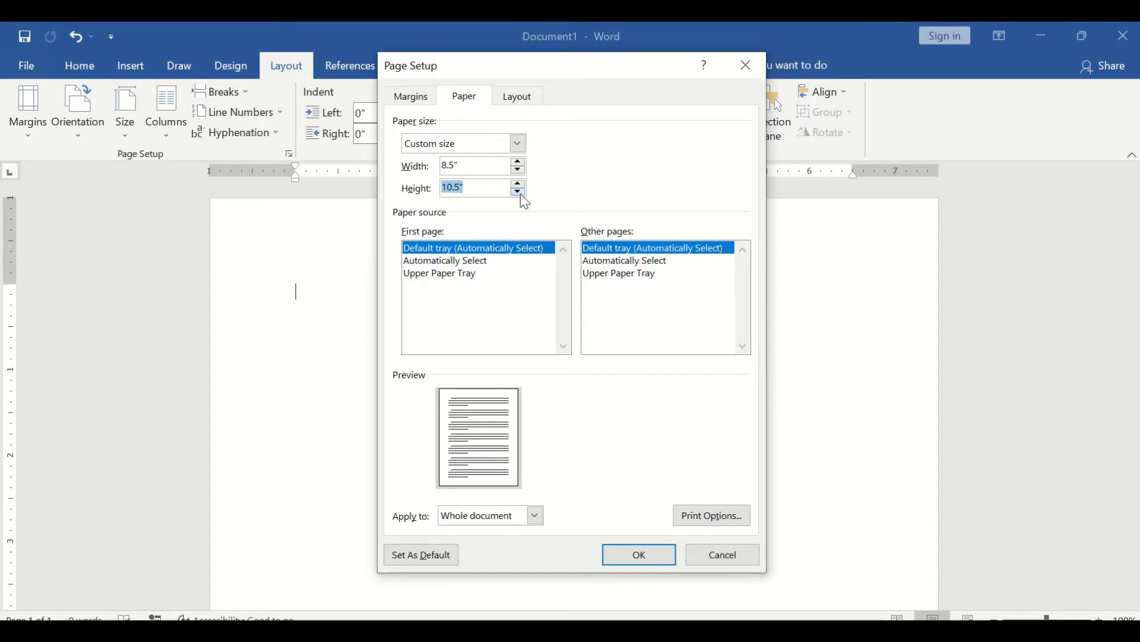
pyautogui.click(519, 192)
pyautogui.click(519, 192)
pyautogui.click(519, 192)
pyautogui.click(519, 192)
pyautogui.click(519, 192)
pyautogui.click(520, 192)
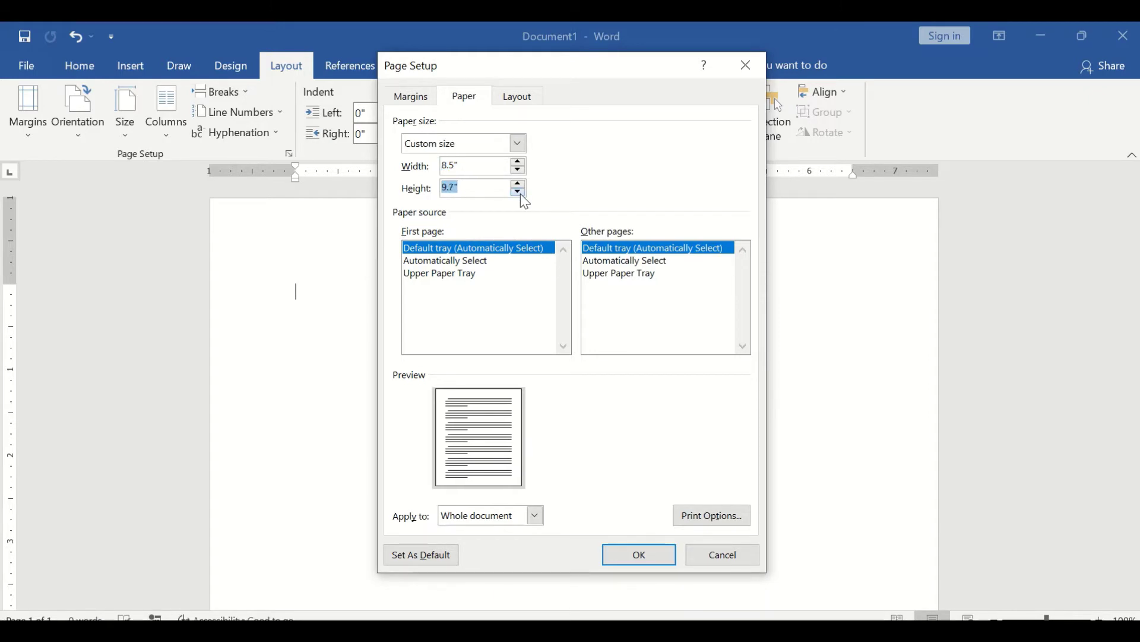
pyautogui.click(520, 192)
pyautogui.click(519, 192)
pyautogui.click(519, 192)
pyautogui.click(519, 191)
pyautogui.click(519, 192)
pyautogui.click(519, 192)
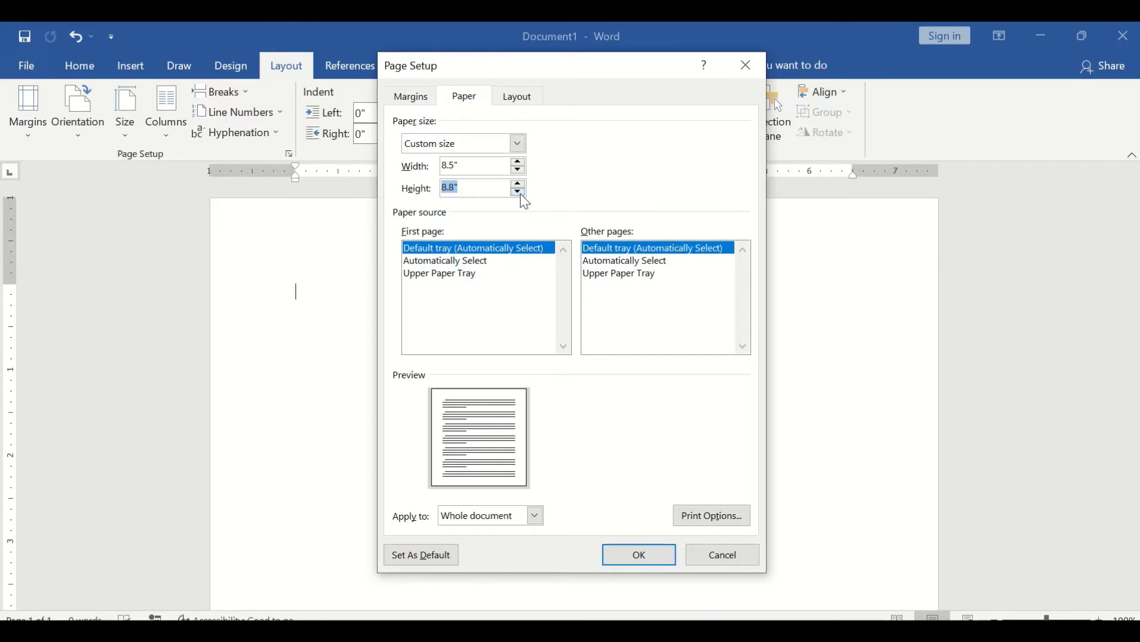
pyautogui.click(519, 191)
pyautogui.click(519, 192)
pyautogui.click(519, 192)
pyautogui.click(519, 191)
pyautogui.click(519, 192)
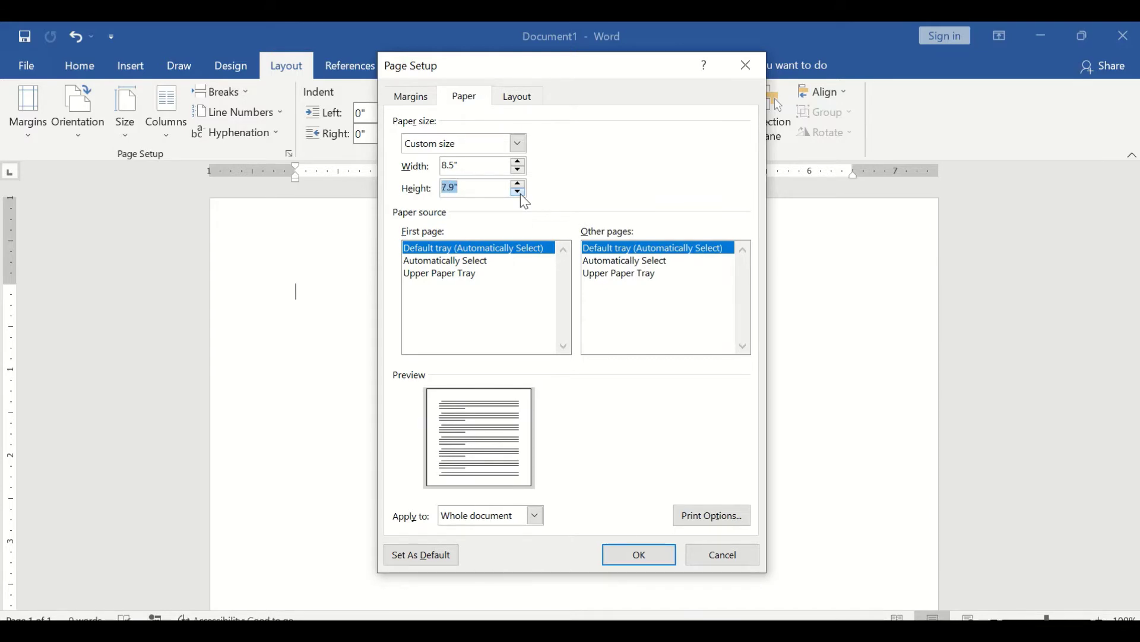
pyautogui.click(520, 192)
pyautogui.click(519, 192)
pyautogui.click(519, 191)
pyautogui.click(520, 192)
pyautogui.click(519, 192)
pyautogui.click(519, 191)
pyautogui.click(519, 192)
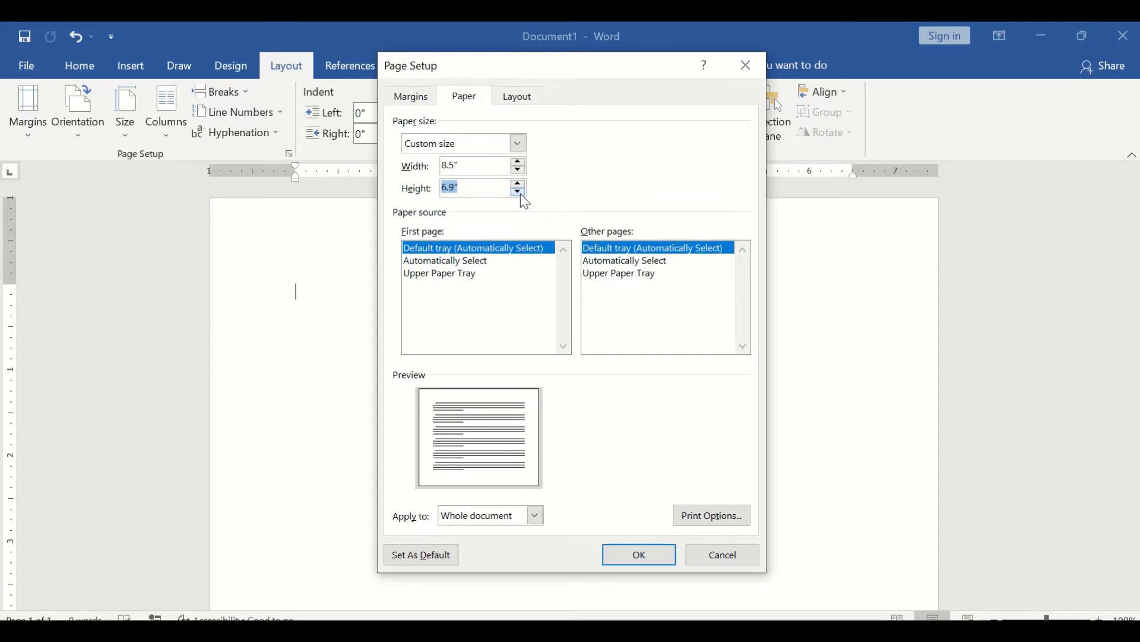
pyautogui.click(519, 191)
pyautogui.click(519, 191)
pyautogui.click(519, 192)
pyautogui.click(519, 192)
pyautogui.click(520, 191)
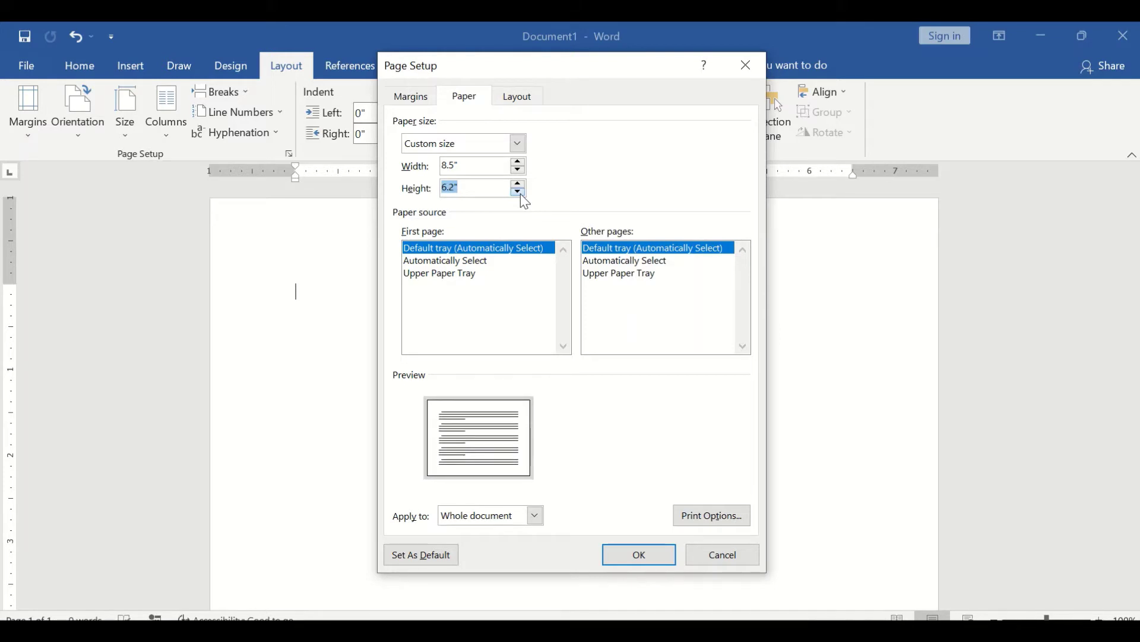
pyautogui.click(519, 192)
pyautogui.click(519, 192)
pyautogui.click(519, 192)
pyautogui.click(519, 192)
pyautogui.click(519, 191)
pyautogui.click(520, 192)
pyautogui.click(520, 192)
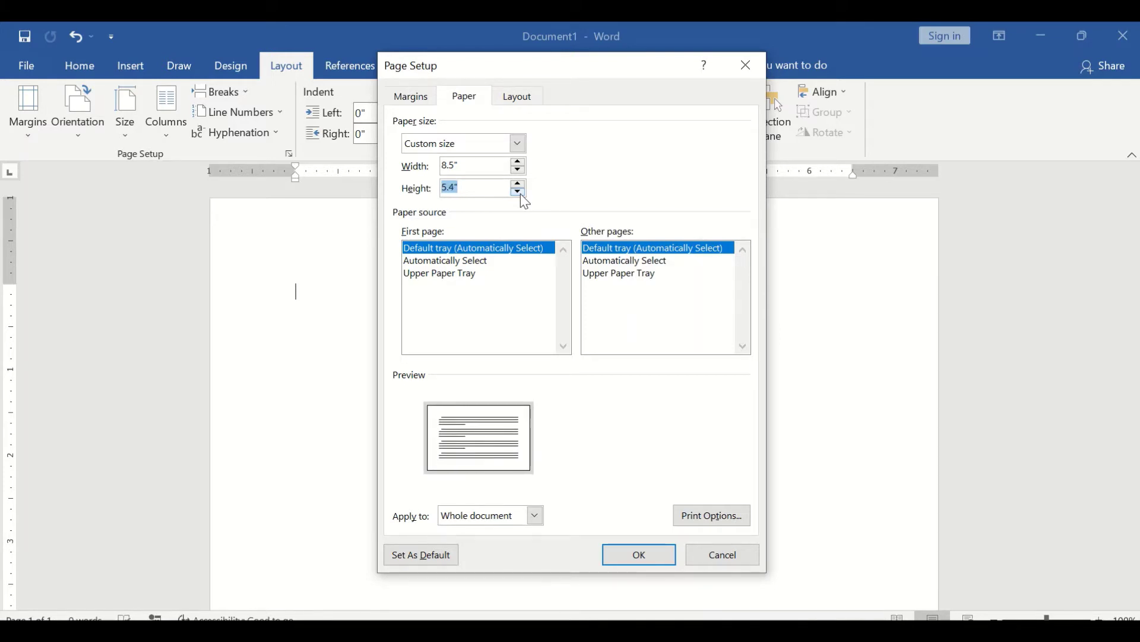
pyautogui.click(519, 192)
pyautogui.click(518, 191)
pyautogui.click(518, 192)
pyautogui.click(518, 192)
pyautogui.click(519, 192)
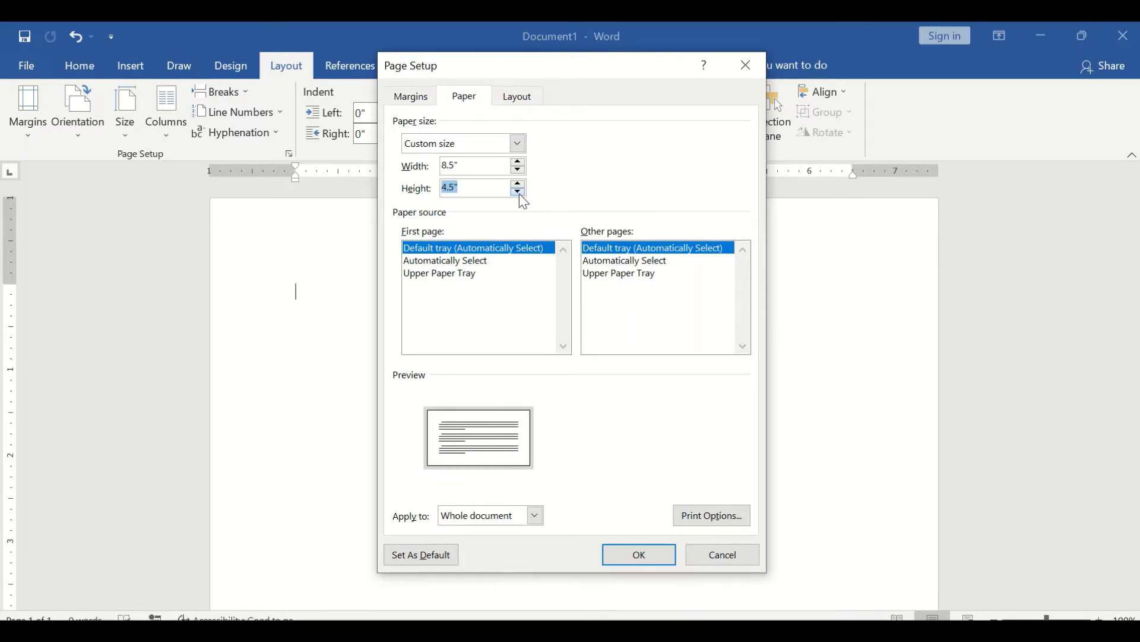
pyautogui.click(518, 192)
pyautogui.click(519, 192)
pyautogui.click(519, 192)
pyautogui.click(520, 192)
pyautogui.click(519, 192)
pyautogui.click(520, 192)
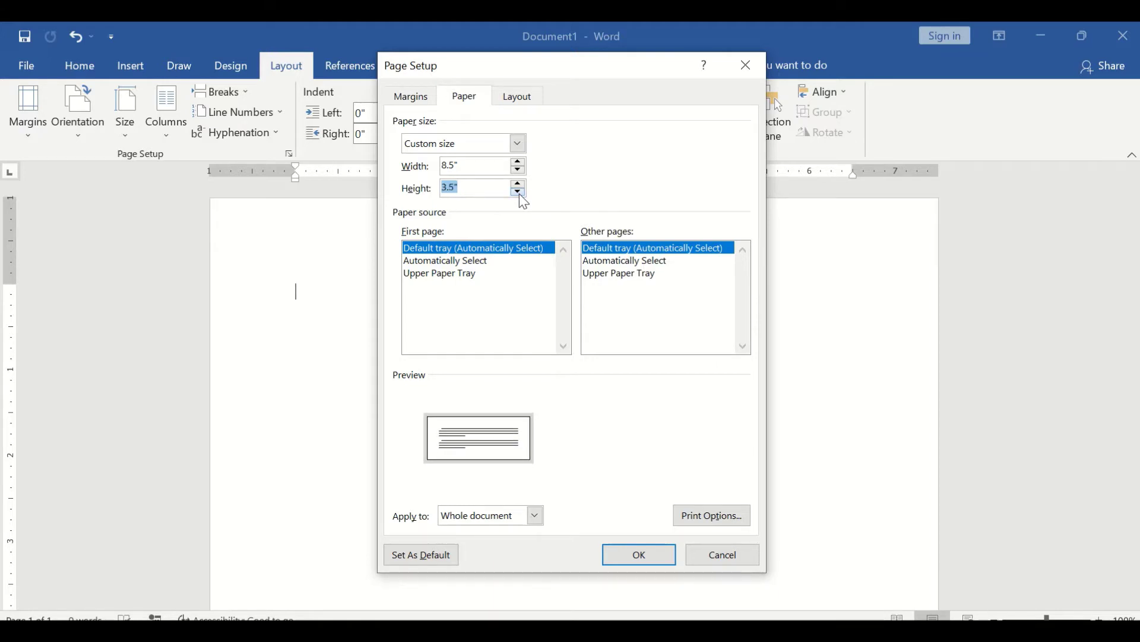
pyautogui.click(519, 192)
pyautogui.click(519, 192)
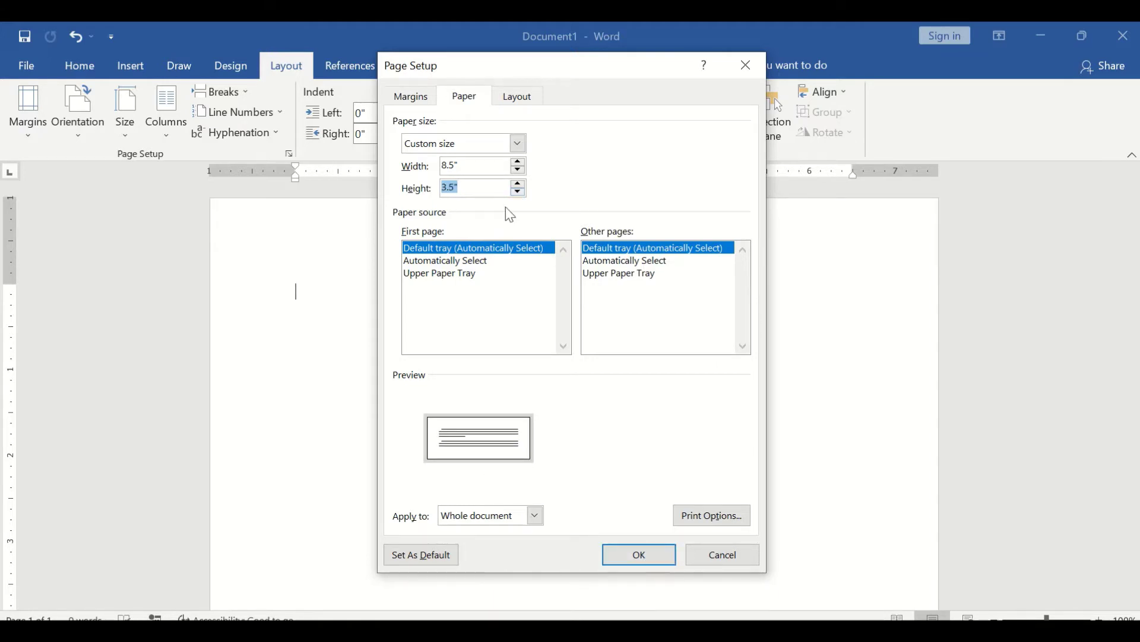
# Apply the 8.5 × 3.5 inch page size and search Google for 'background'
pyautogui.click(646, 556)
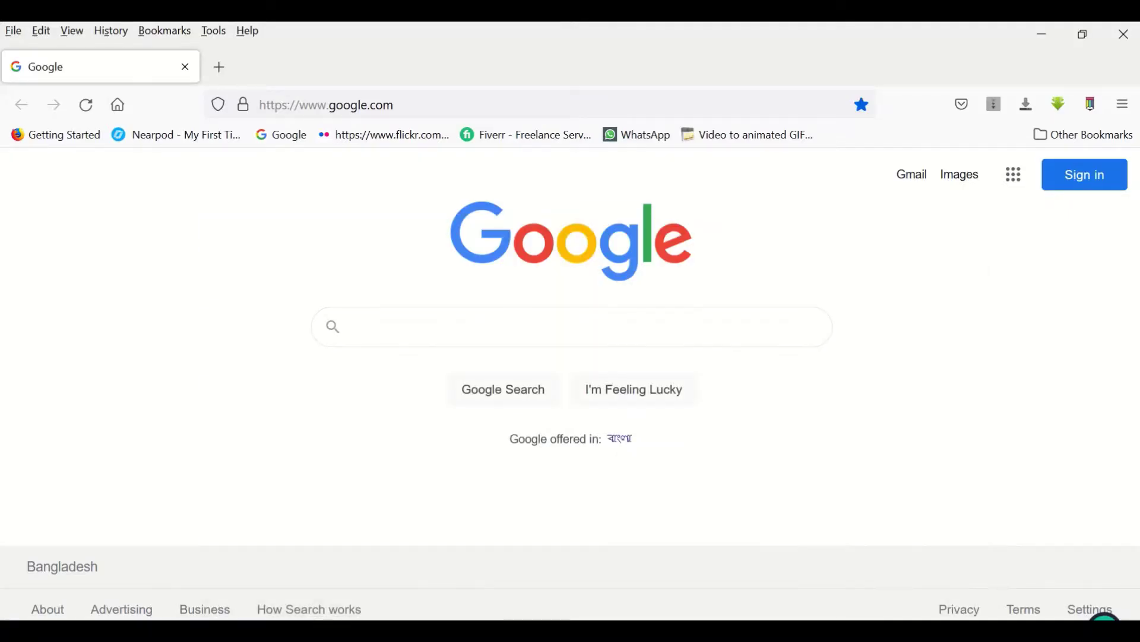
pyautogui.click(612, 321)
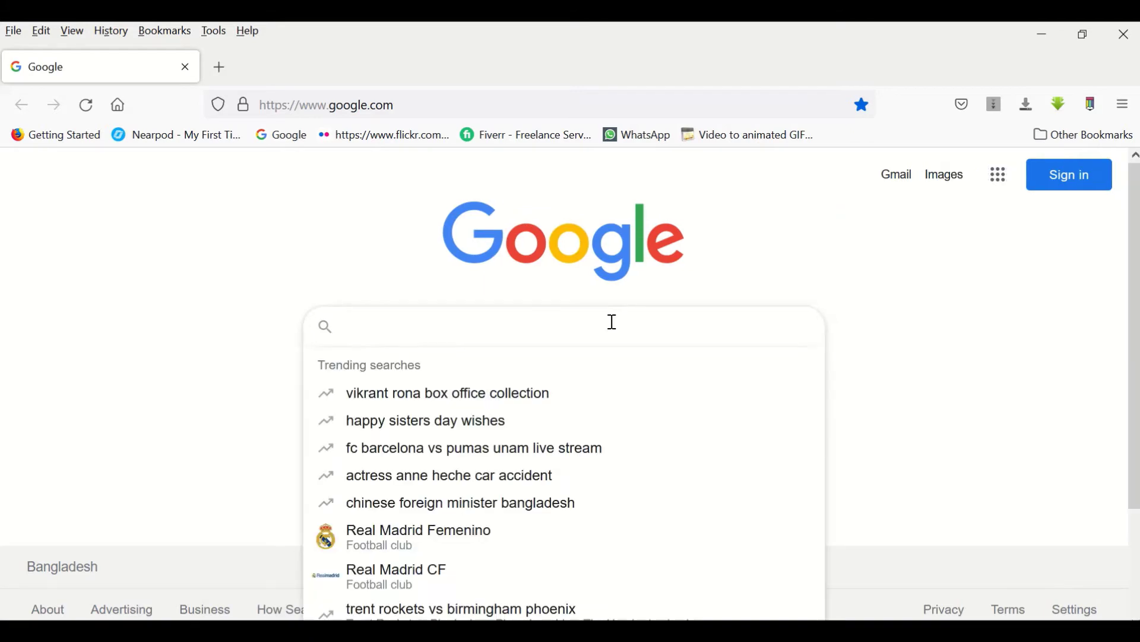
pyautogui.write('backgr')
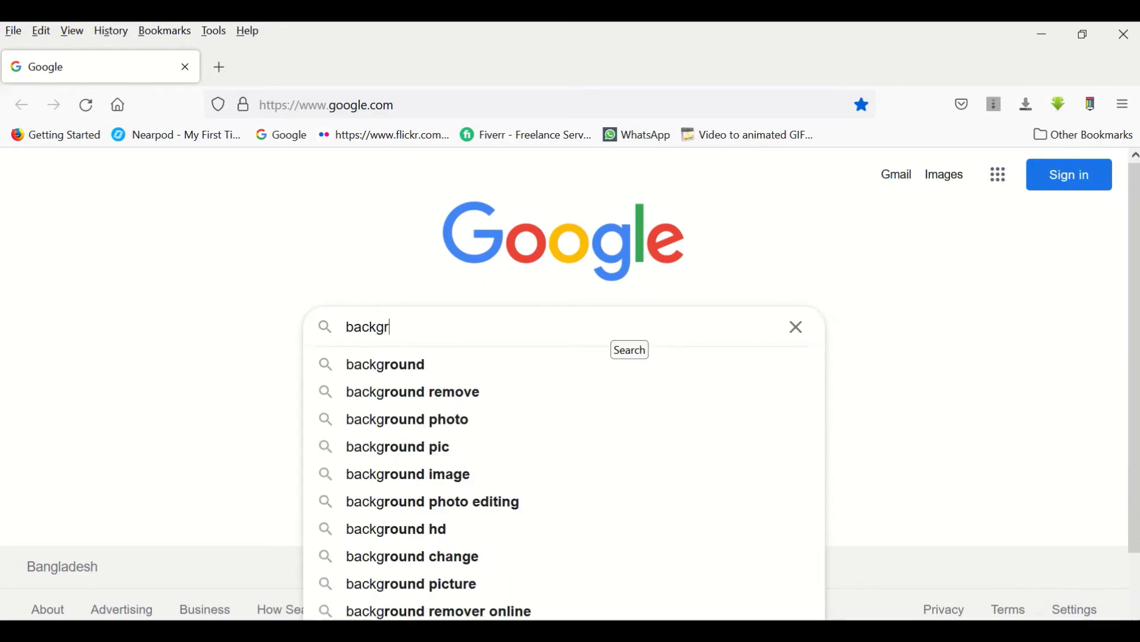
pyautogui.write('ound')
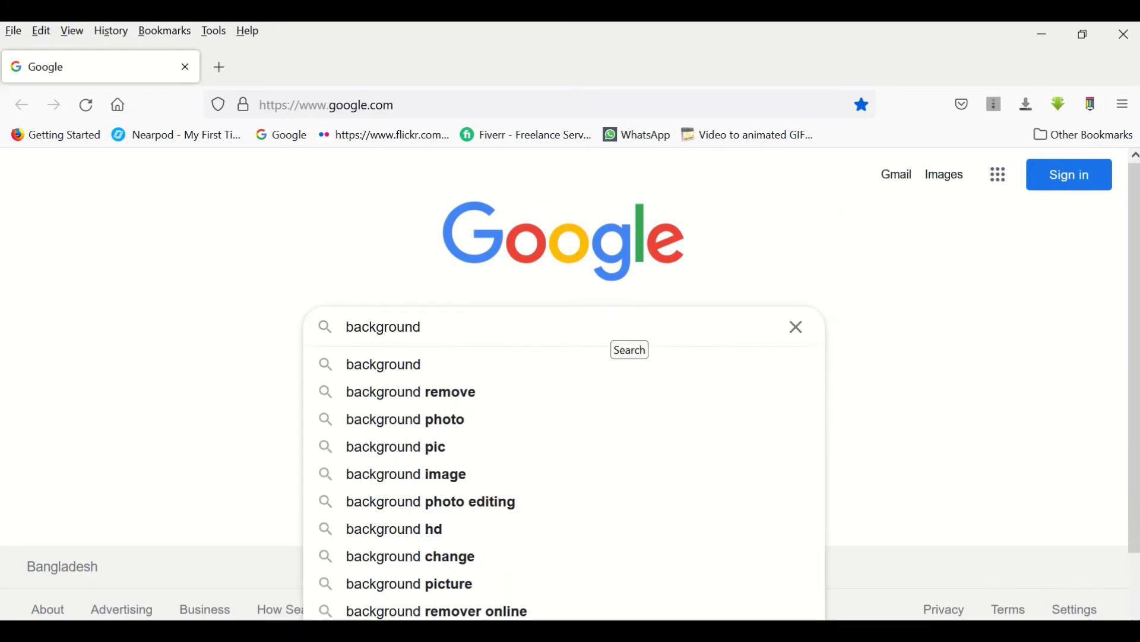
pyautogui.press('Return')
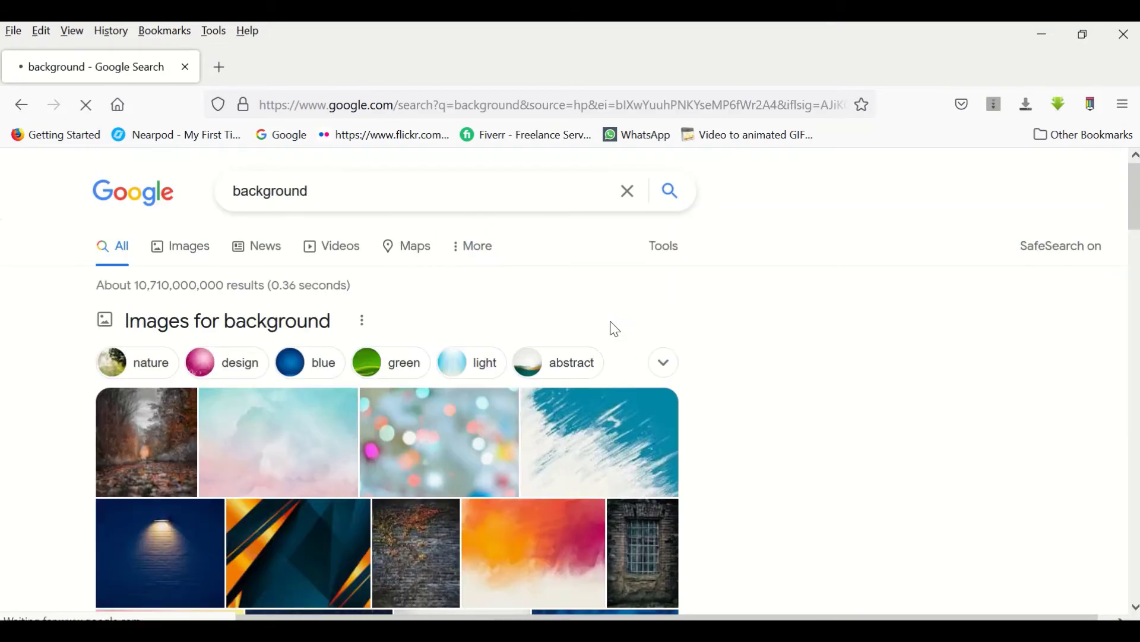
# Copy the blue textured Freepik background from the Google Images results
pyautogui.click(200, 255)
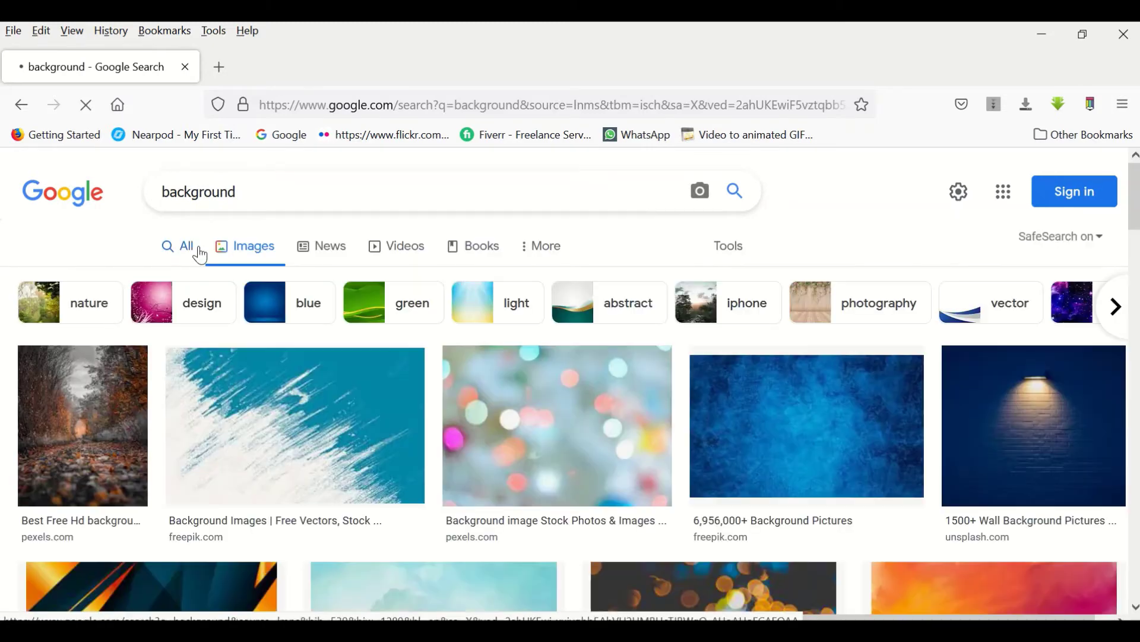
pyautogui.click(854, 418)
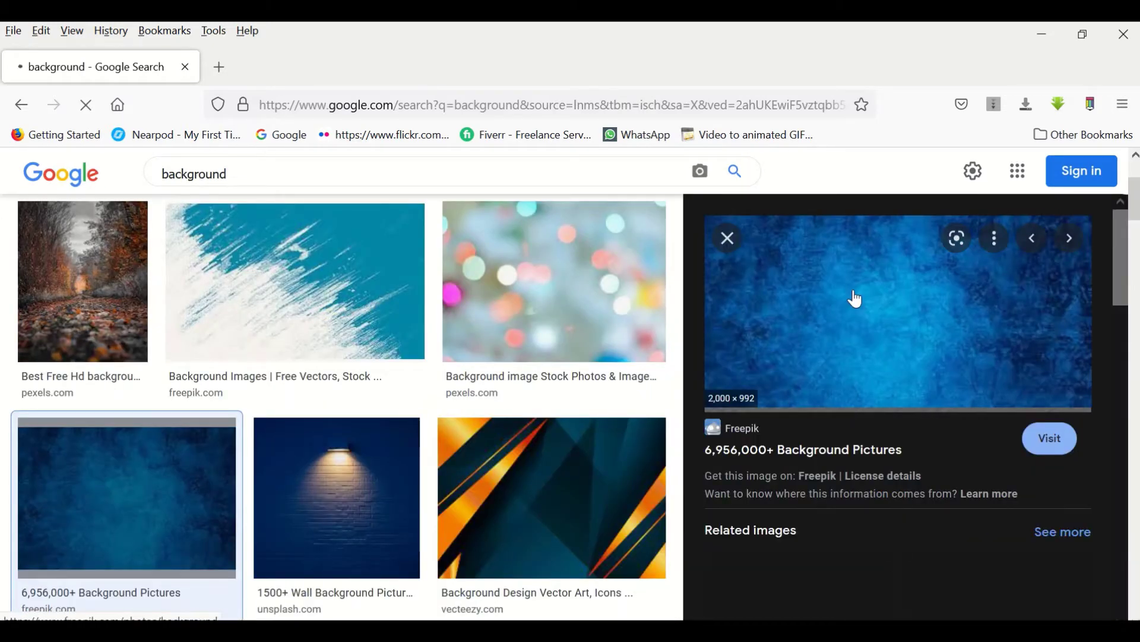
pyautogui.rightClick(856, 298)
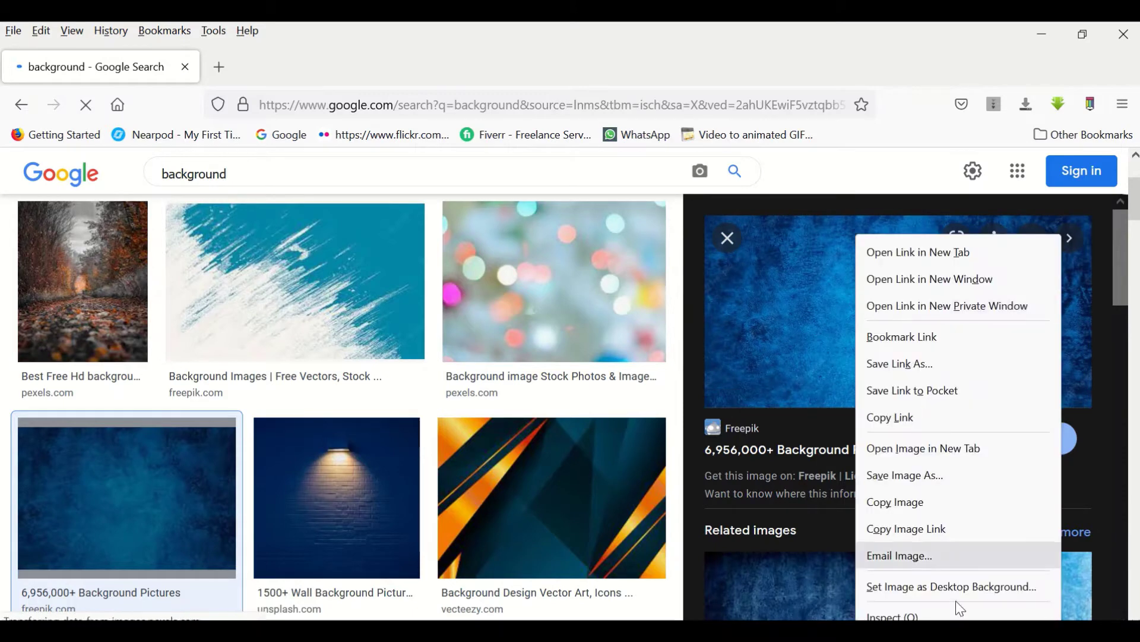
pyautogui.click(907, 502)
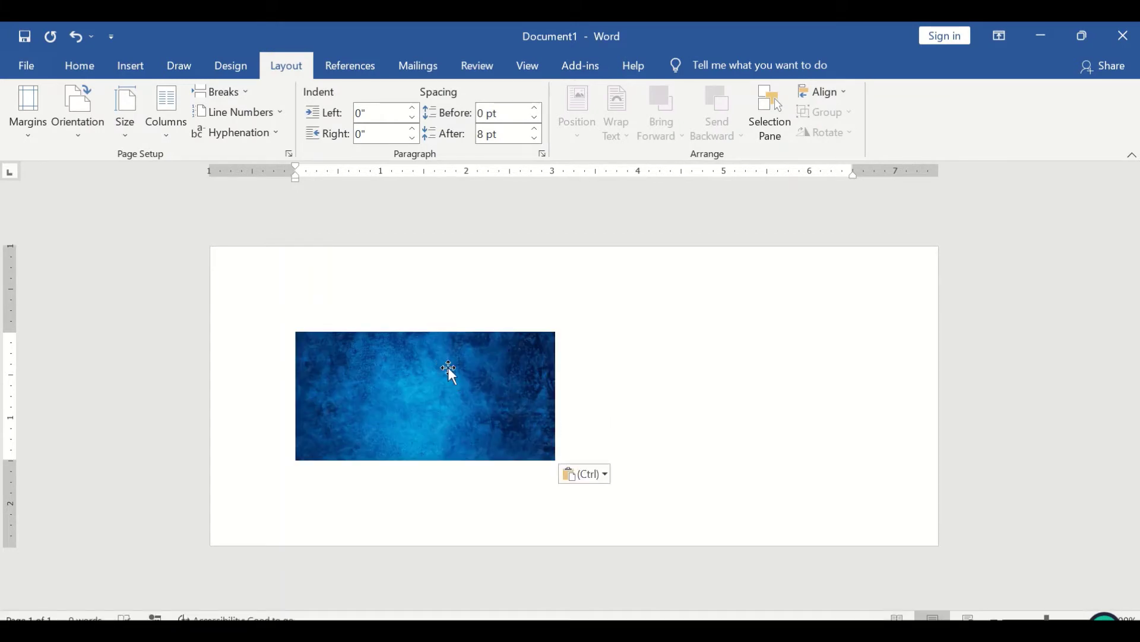
# Set the blue picture to In Front of Text, move it top-left and enlarge it
pyautogui.click(449, 367)
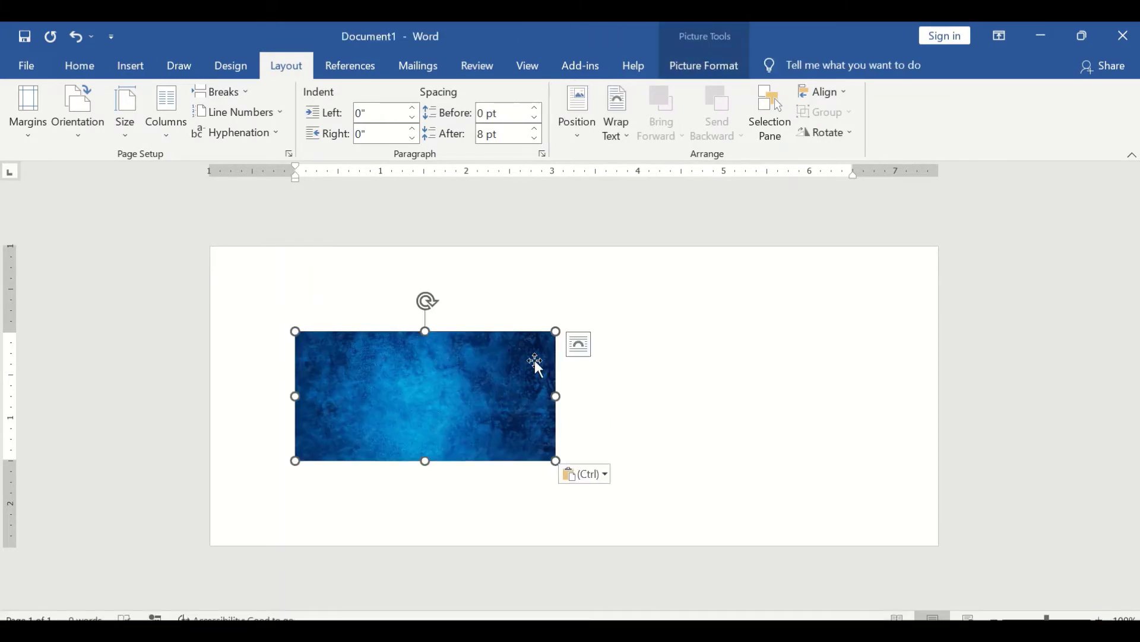
pyautogui.click(580, 346)
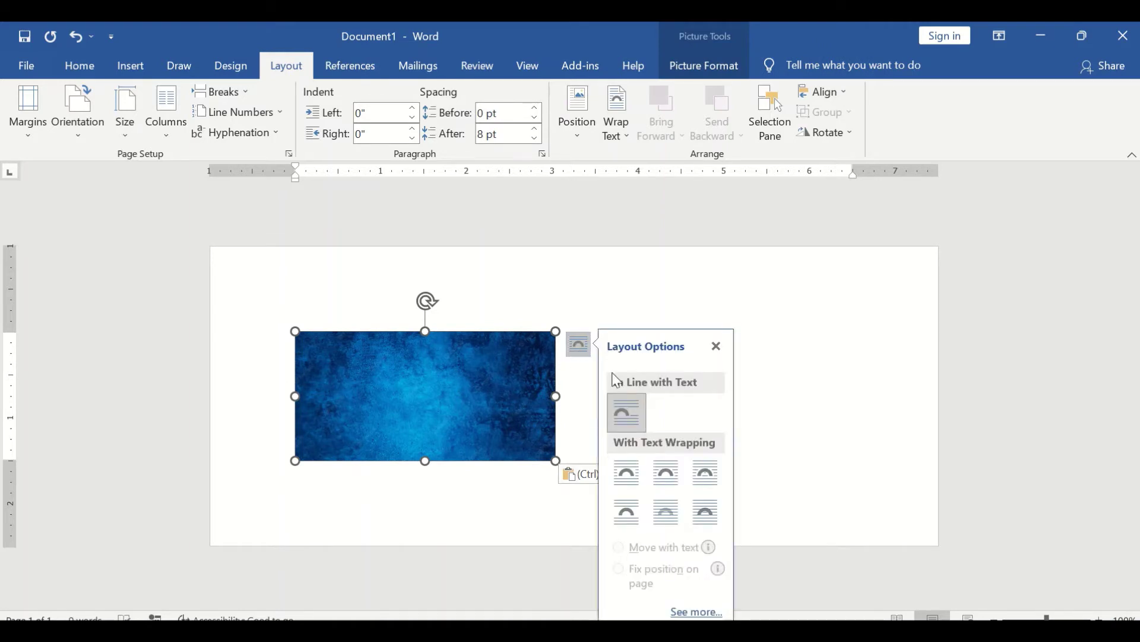
pyautogui.click(705, 514)
pyautogui.click(717, 345)
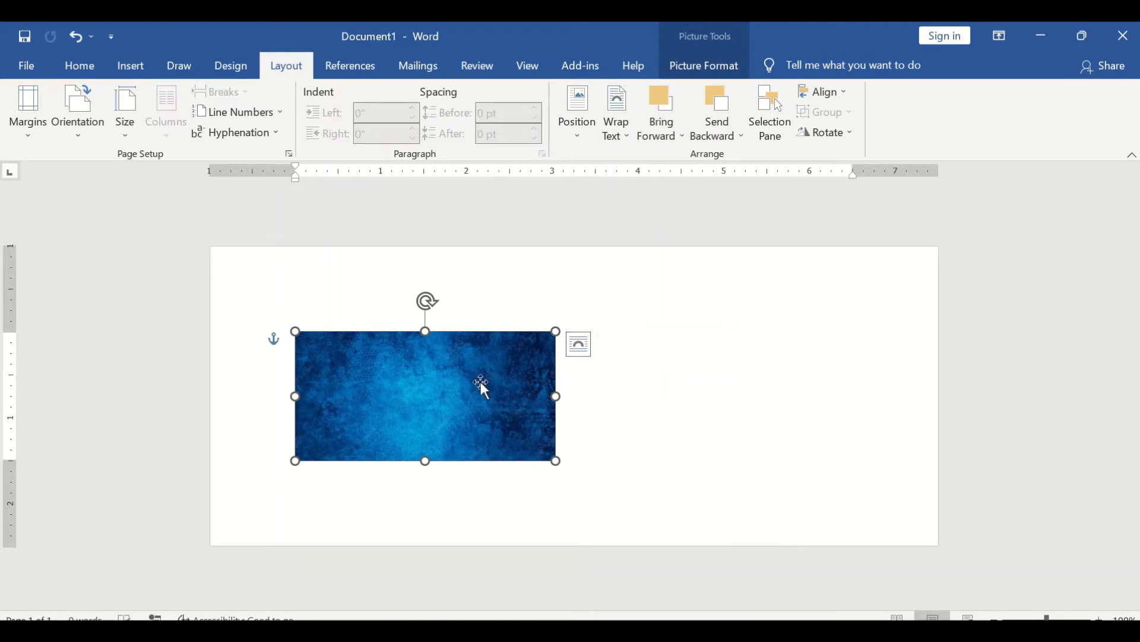
pyautogui.moveTo(481, 383); pyautogui.dragTo(393, 298)
pyautogui.moveTo(471, 378); pyautogui.dragTo(587, 438)
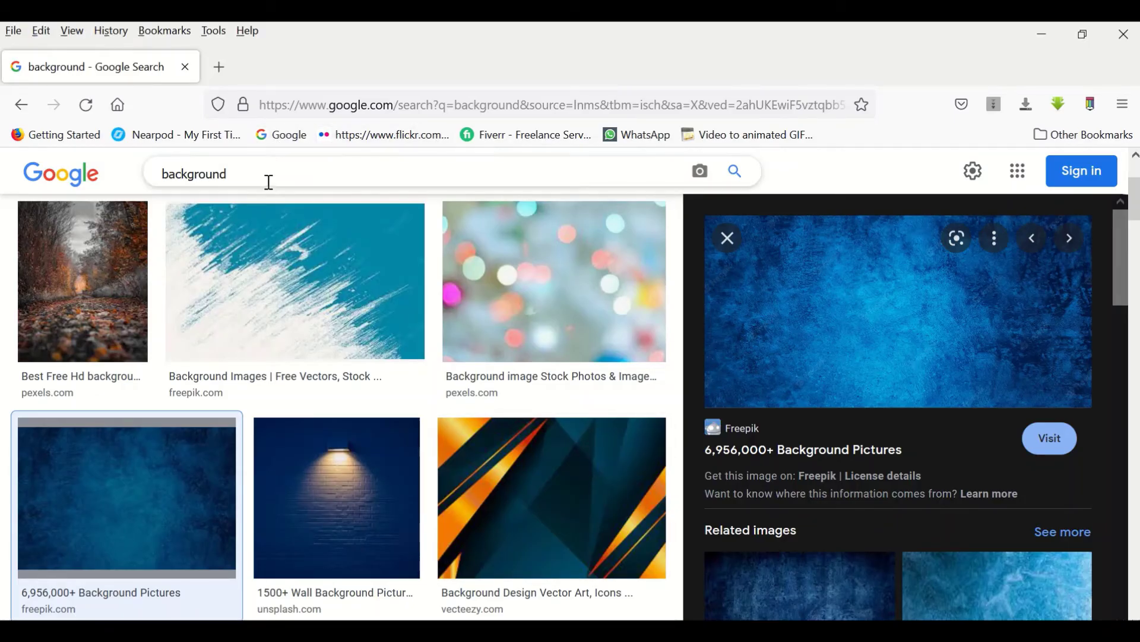
# Search Google Images for 'picture', then change the search to 'cartoon'
pyautogui.click(254, 173)
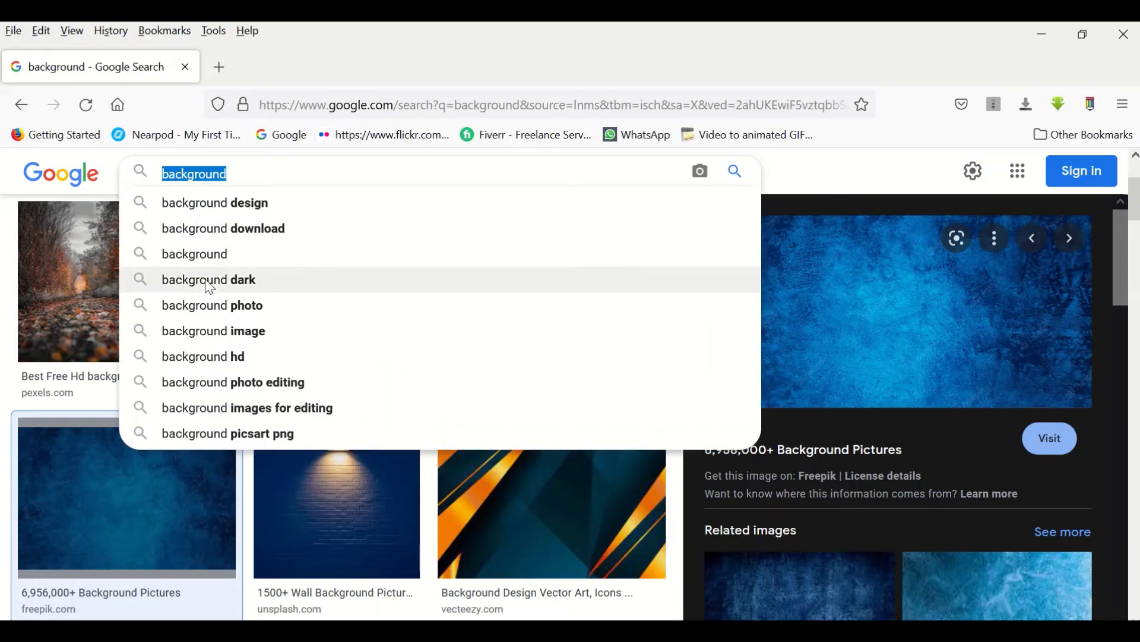
pyautogui.write('pi')
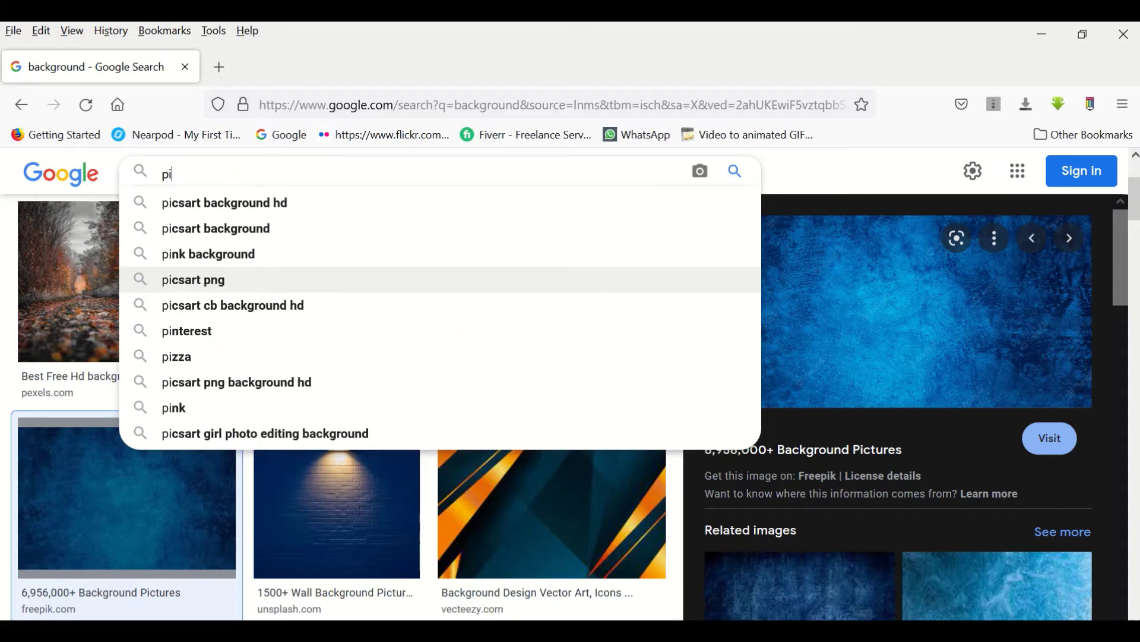
pyautogui.write('cture')
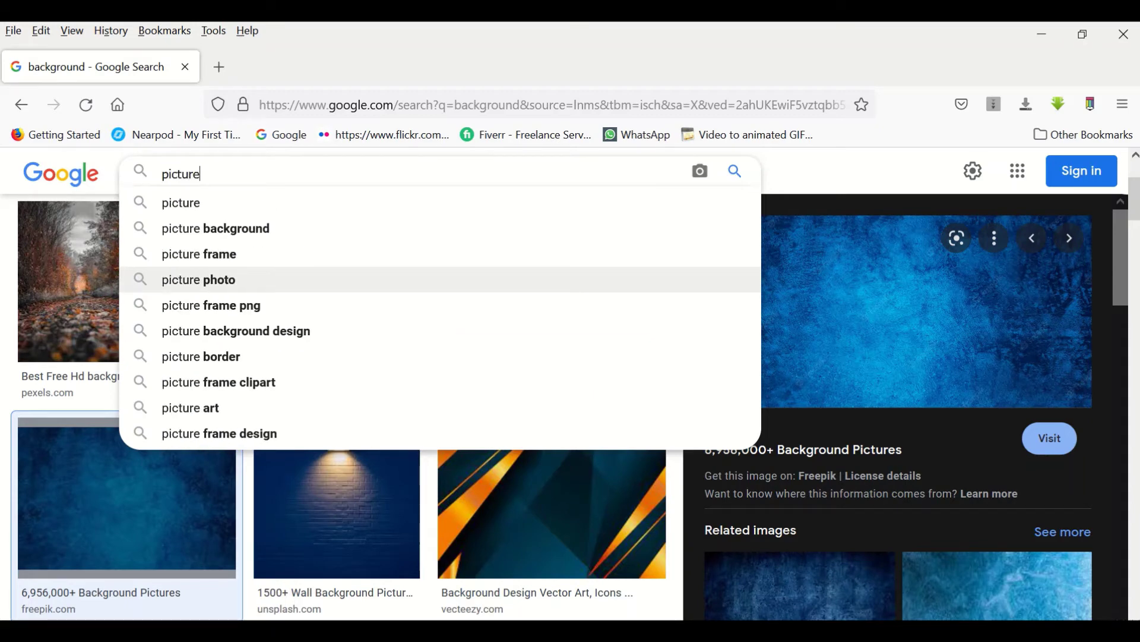
pyautogui.press('Return')
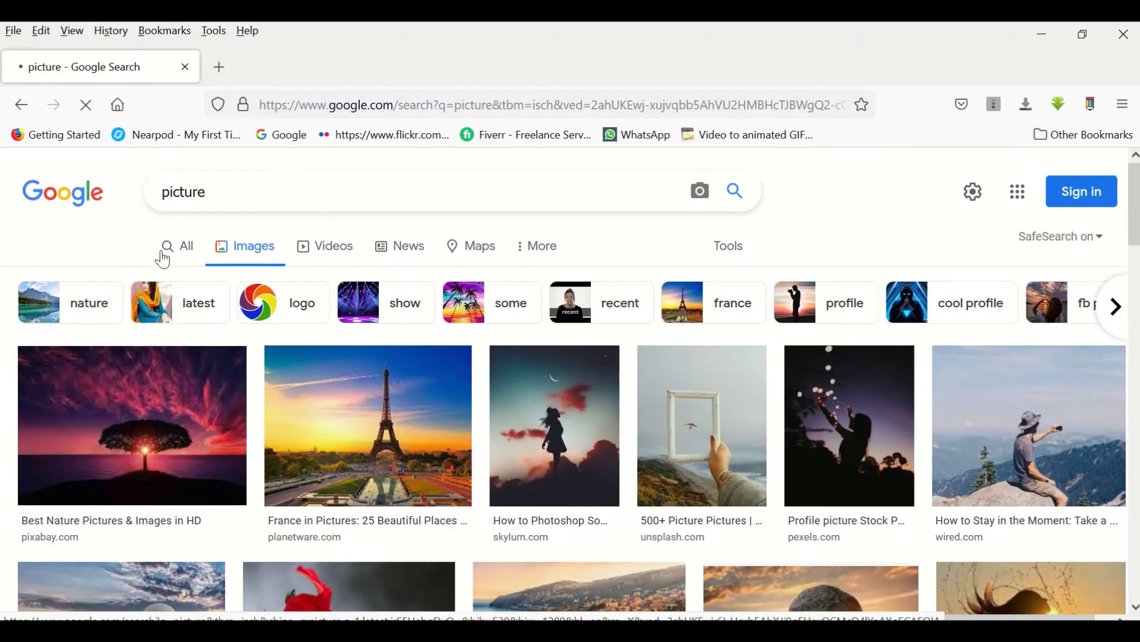
pyautogui.click(203, 191)
pyautogui.write('cart')
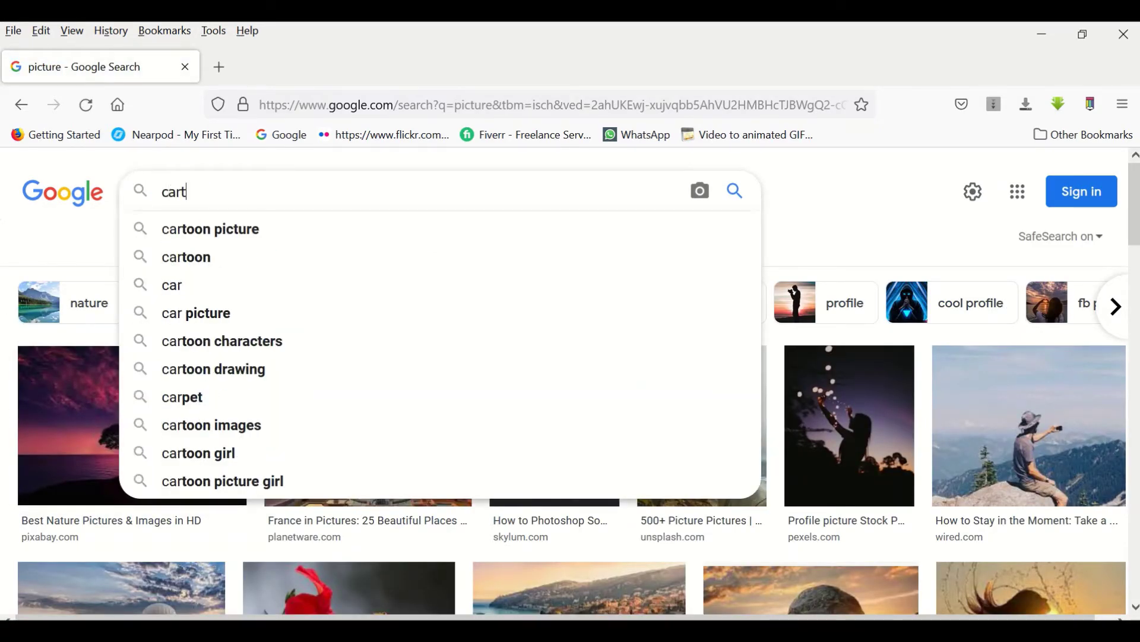
pyautogui.press('BackSpace')
pyautogui.write('tp')
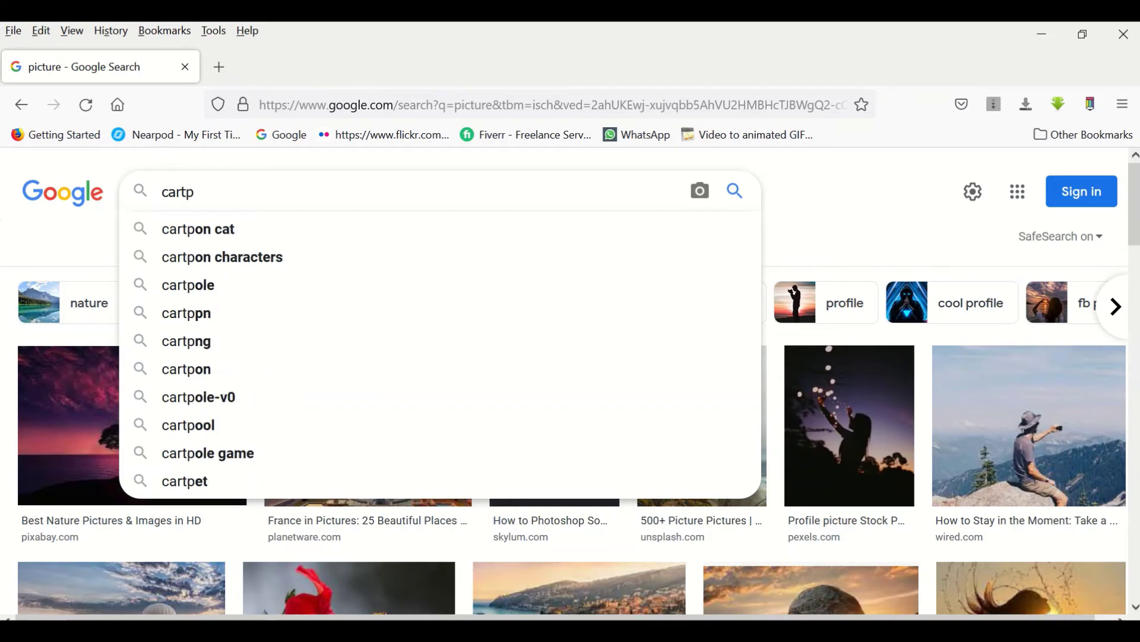
pyautogui.press('BackSpace')
pyautogui.write('oon]')
pyautogui.press('Return')
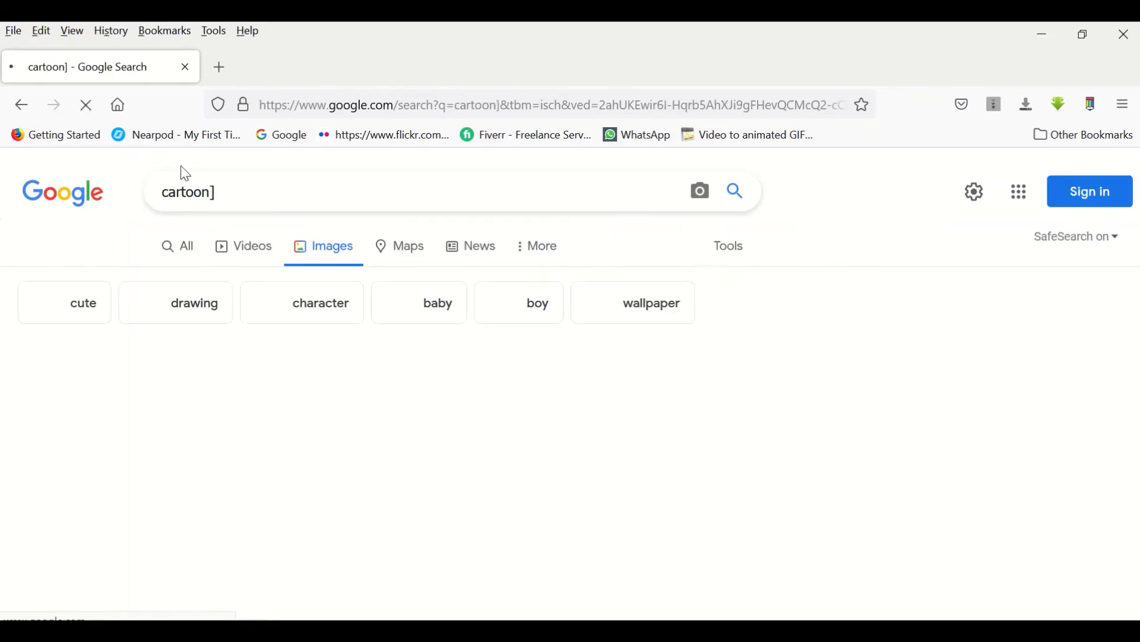
# Copy the cartoon mouse (Jerry) image from its preview
pyautogui.scroll(-5, 709, 433)
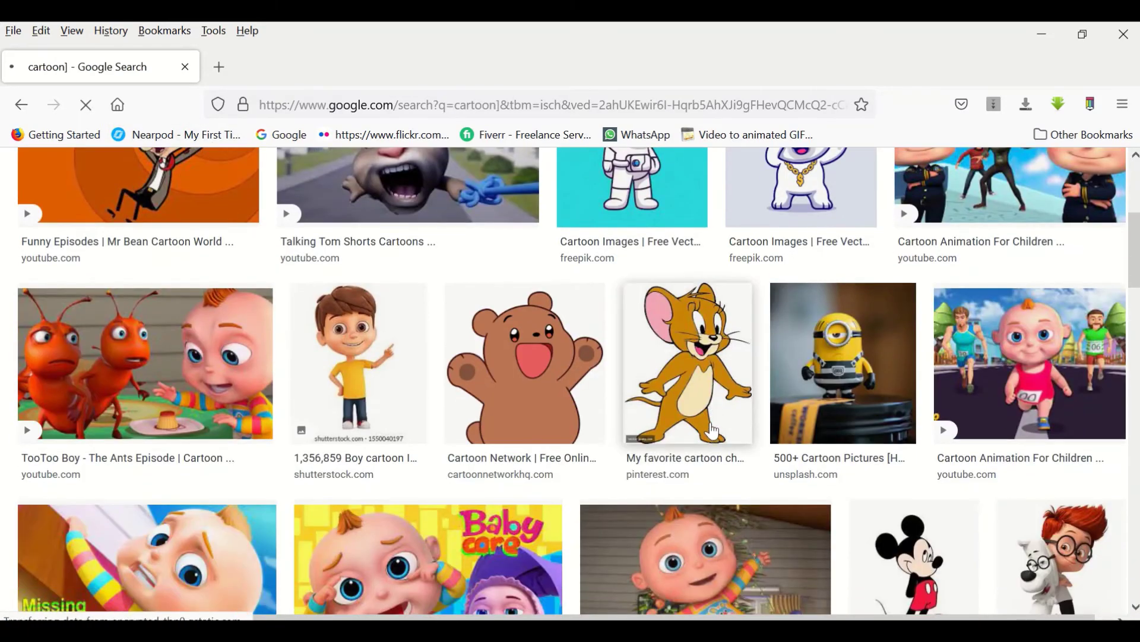
pyautogui.click(718, 379)
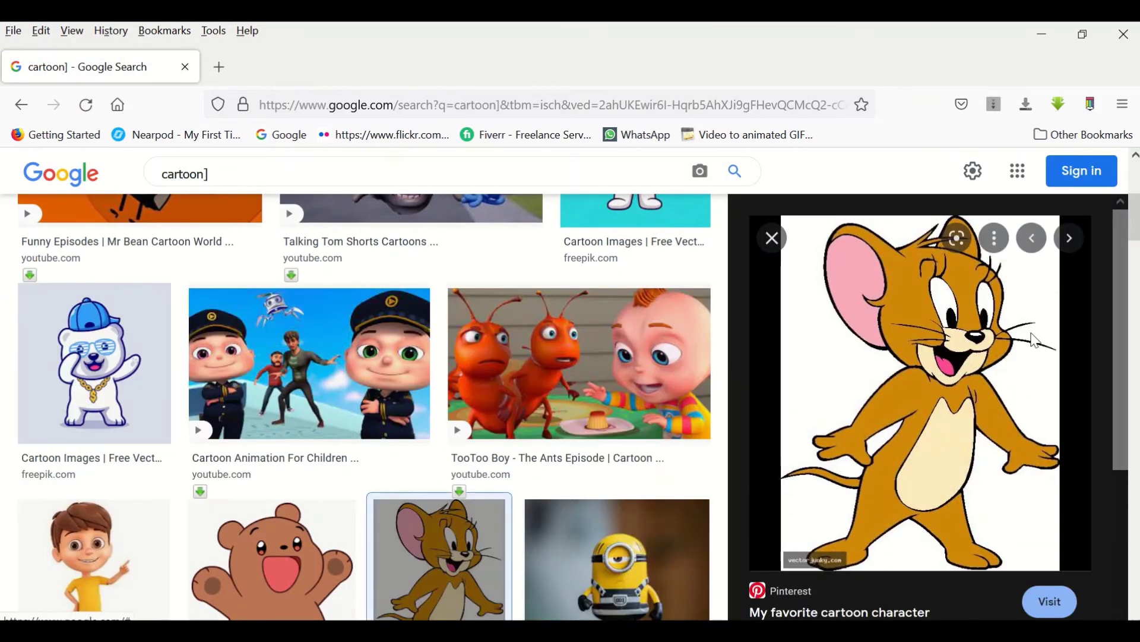
pyautogui.rightClick(969, 361)
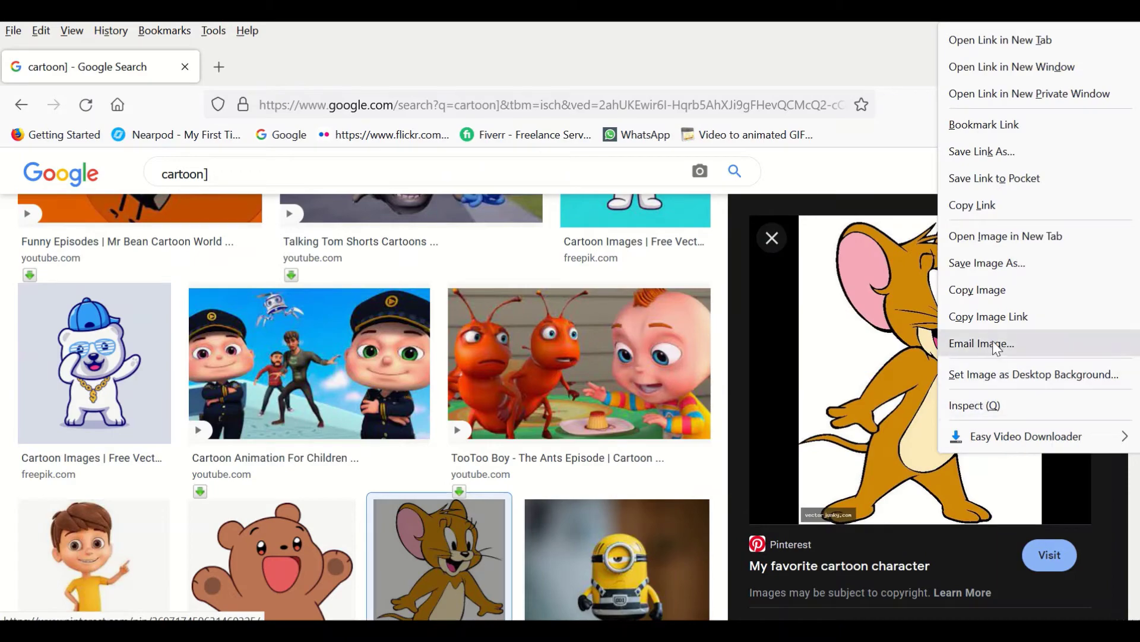
pyautogui.click(977, 289)
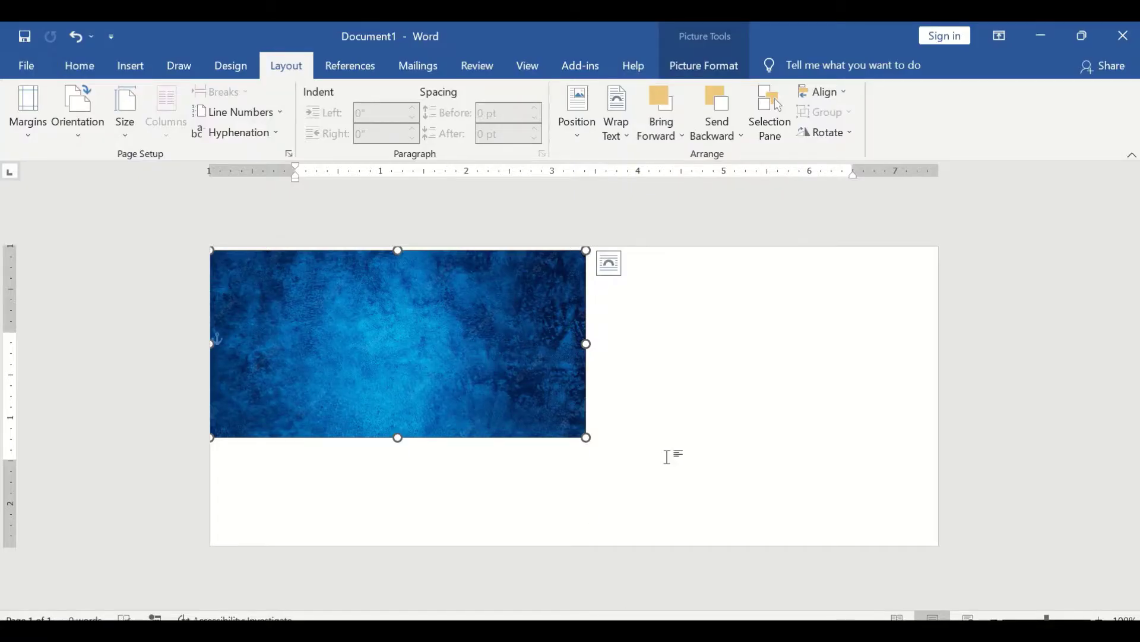
pyautogui.click(667, 457)
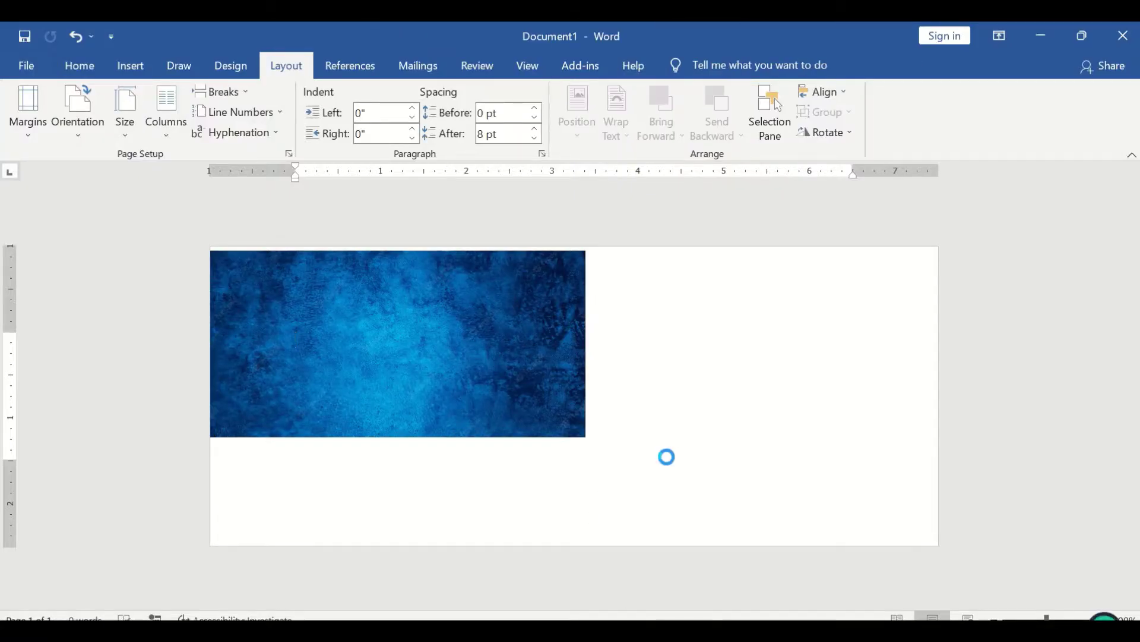
# Paste the cartoon mouse and set it to In Front of Text
pyautogui.hotkey('ctrl', 'v')
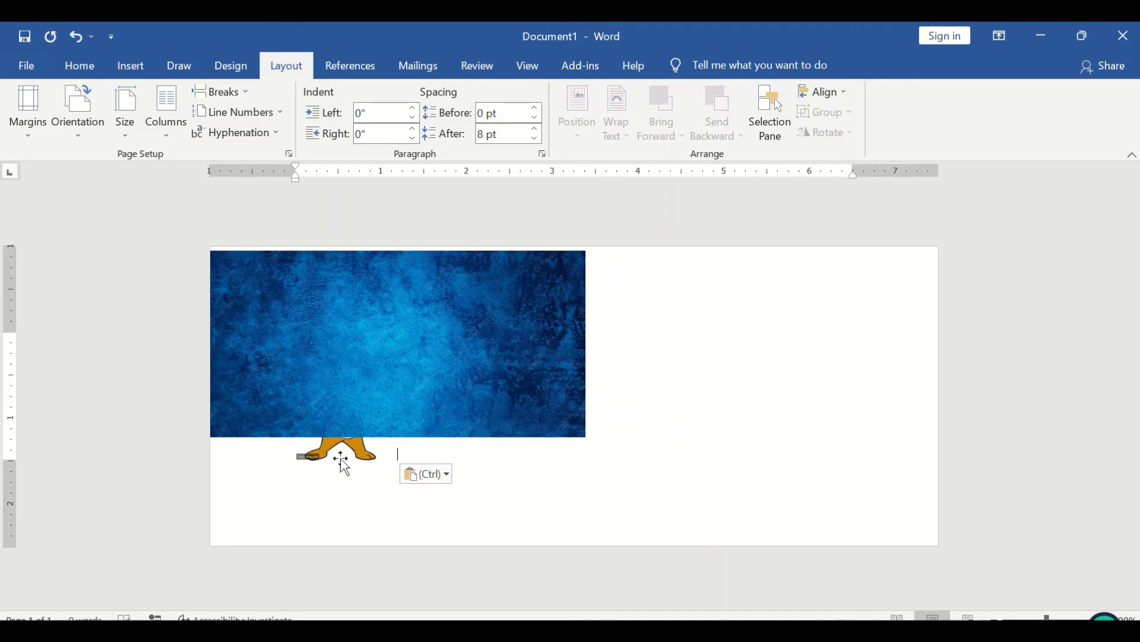
pyautogui.click(342, 466)
pyautogui.moveTo(474, 333); pyautogui.dragTo(822, 359)
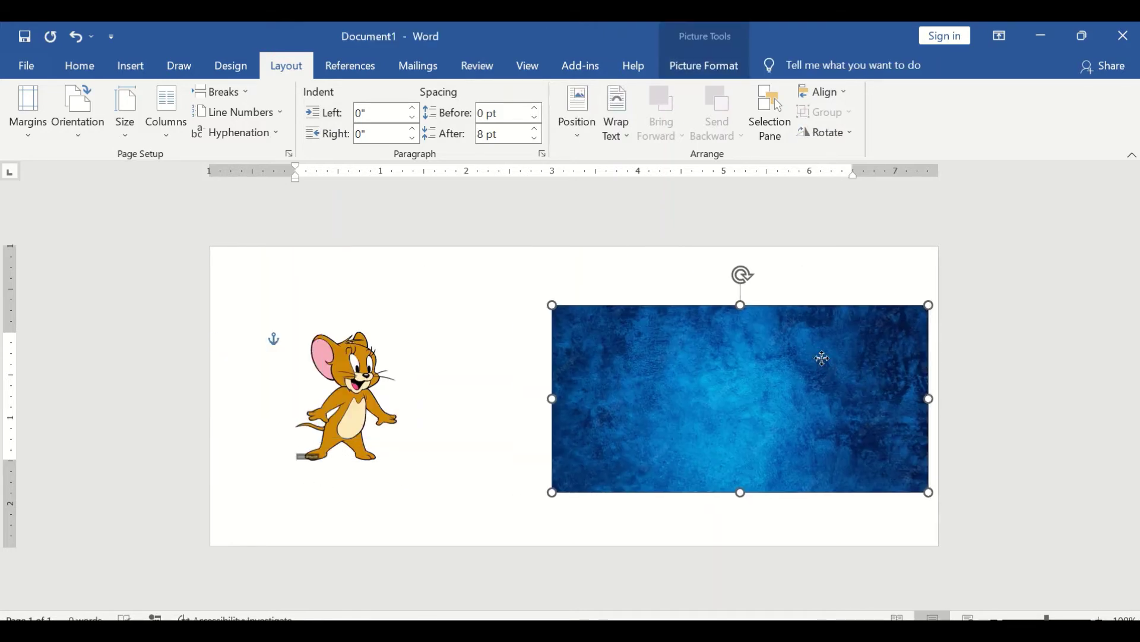
pyautogui.click(356, 392)
pyautogui.click(420, 344)
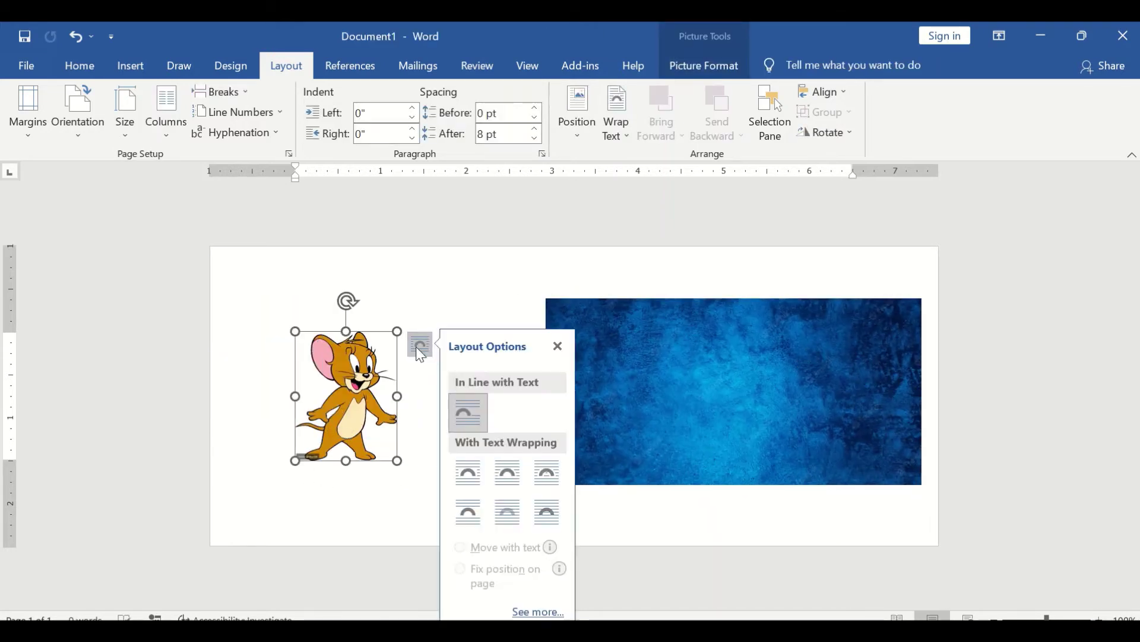
pyautogui.click(549, 512)
pyautogui.click(564, 353)
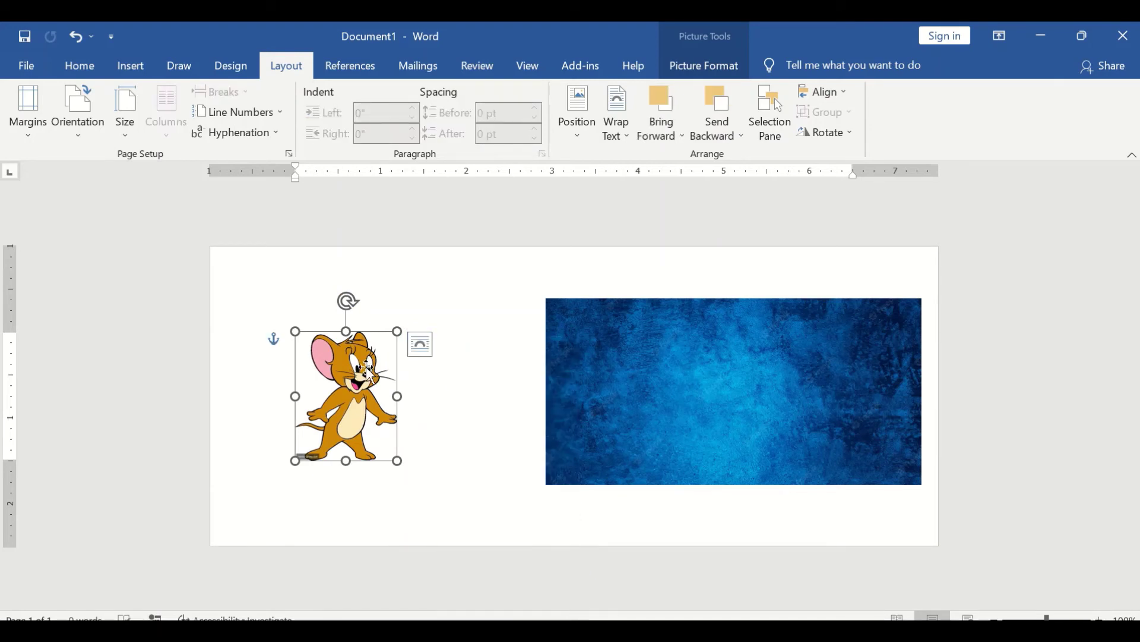
pyautogui.moveTo(360, 383); pyautogui.dragTo(433, 430)
# Stretch the blue picture from the top-left corner across the full page
pyautogui.click(694, 386)
pyautogui.moveTo(672, 399); pyautogui.dragTo(296, 323)
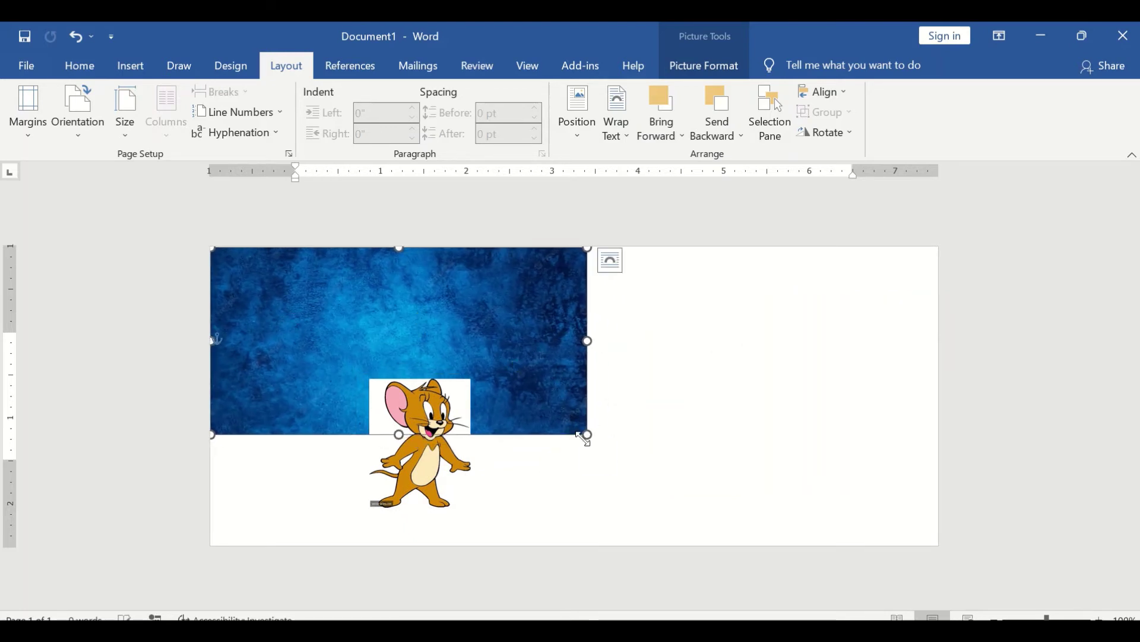
pyautogui.moveTo(585, 439)
pyautogui.mouseDown()
pyautogui.moveTo(758, 445)
pyautogui.moveTo(818, 475)
pyautogui.mouseUp()
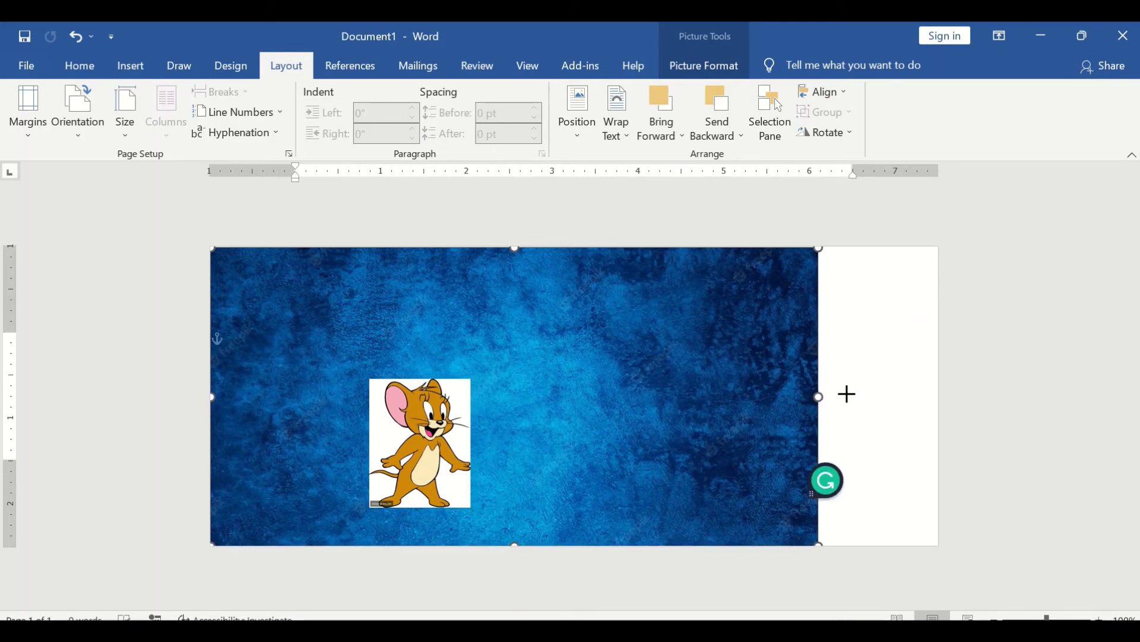
pyautogui.moveTo(847, 394); pyautogui.dragTo(937, 395)
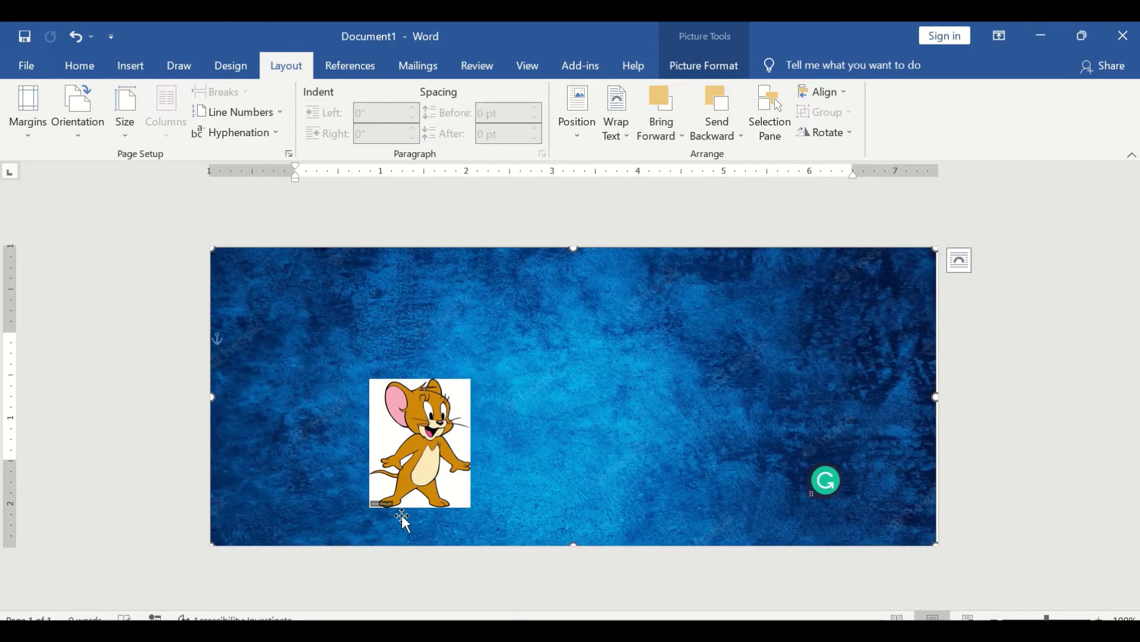
# Move the cartoon mouse to the blue background's right side and enlarge it
pyautogui.click(416, 499)
pyautogui.moveTo(445, 498)
pyautogui.mouseDown()
pyautogui.moveTo(754, 424)
pyautogui.moveTo(856, 531)
pyautogui.mouseUp()
pyautogui.moveTo(782, 426); pyautogui.dragTo(847, 407)
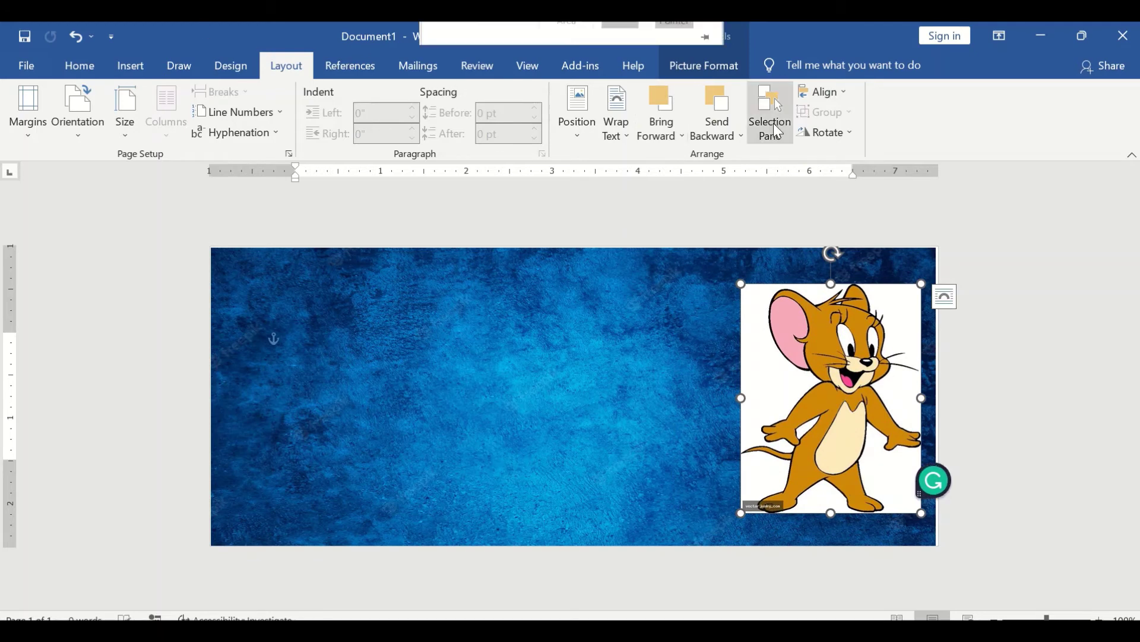
# Apply the Soft Edge Oval picture style to the mouse and enlarge it to 3.35" × 2.64"
pyautogui.click(725, 73)
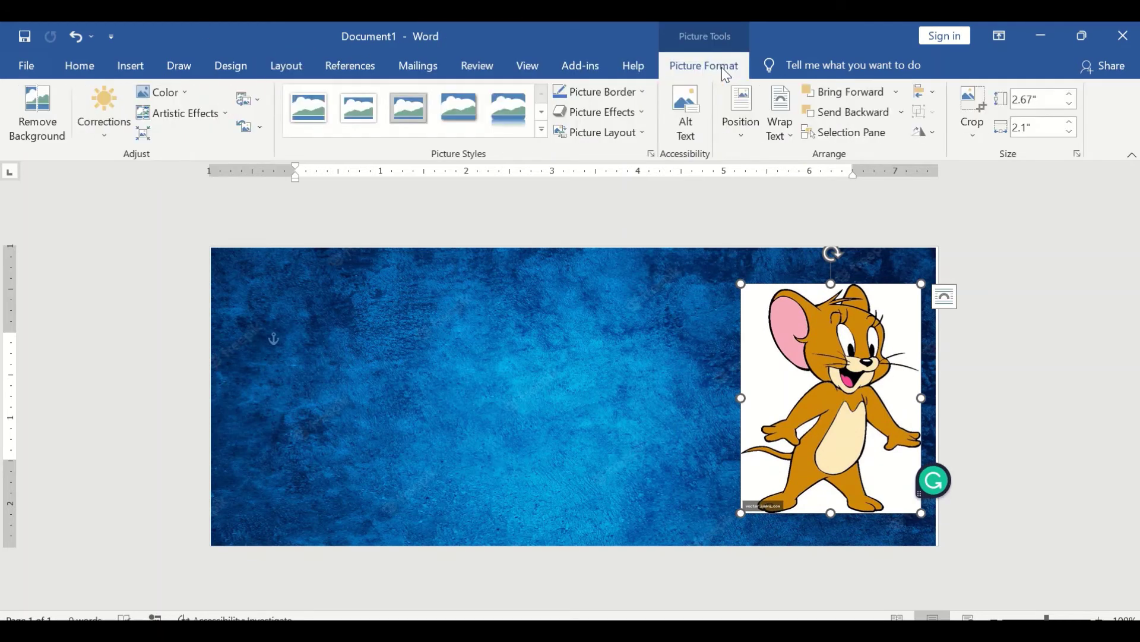
pyautogui.click(542, 130)
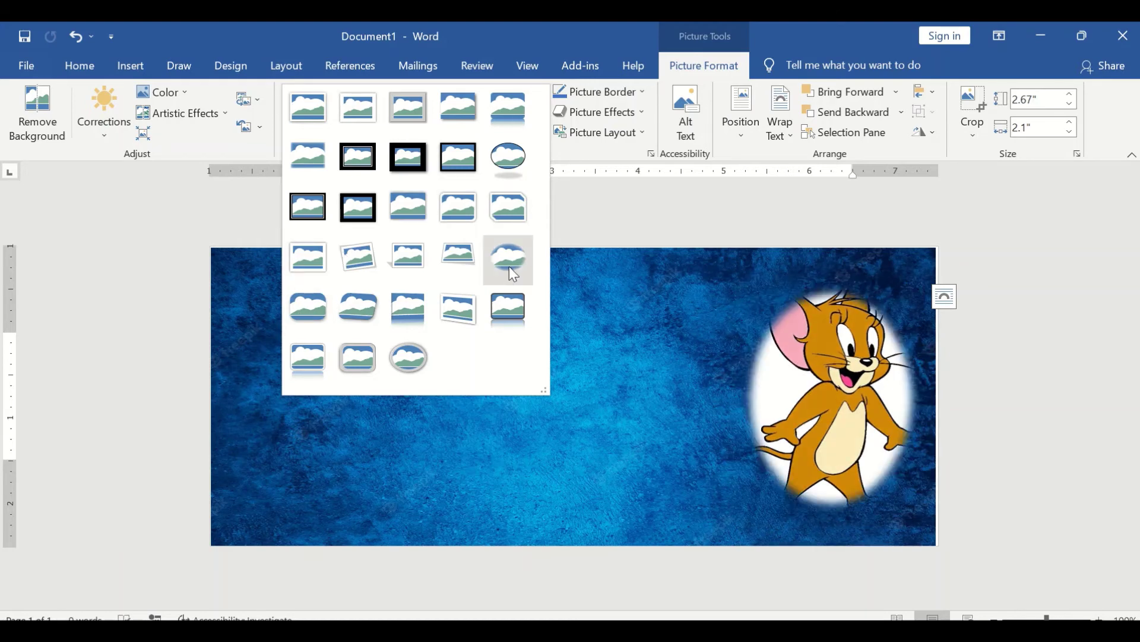
pyautogui.click(713, 295)
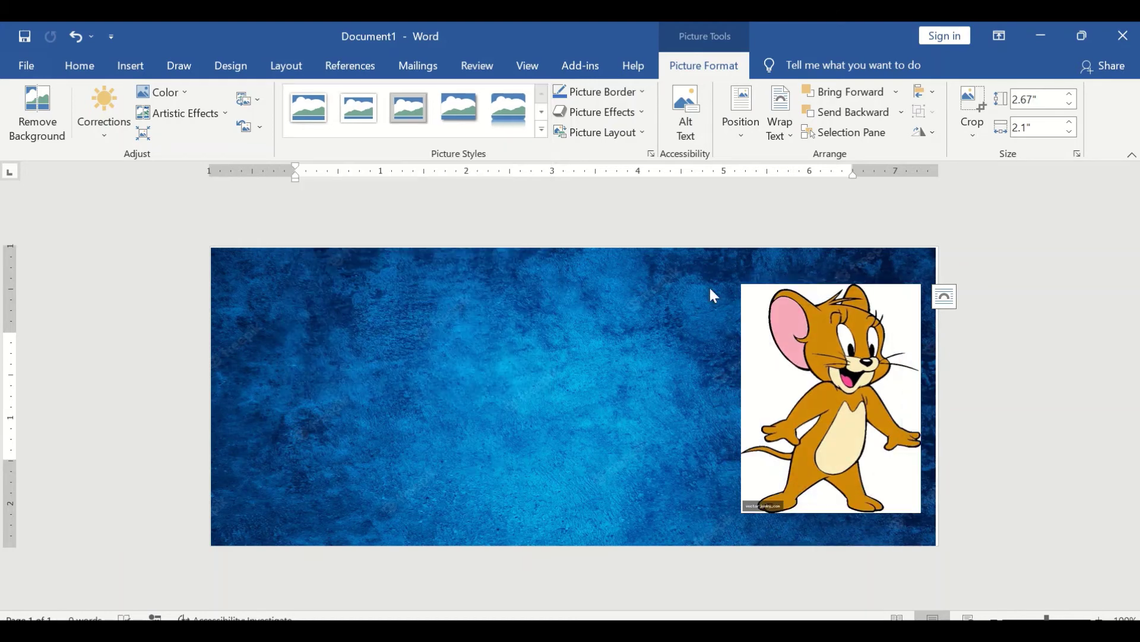
pyautogui.click(540, 132)
pyautogui.click(509, 253)
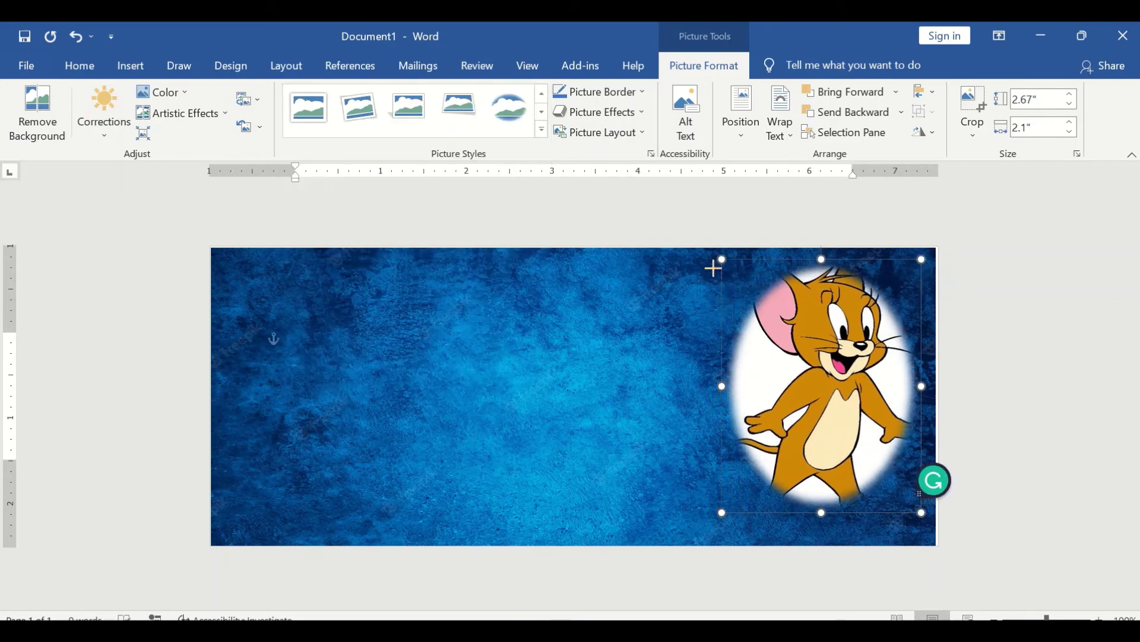
pyautogui.moveTo(741, 283); pyautogui.dragTo(695, 267)
pyautogui.moveTo(795, 327); pyautogui.dragTo(802, 351)
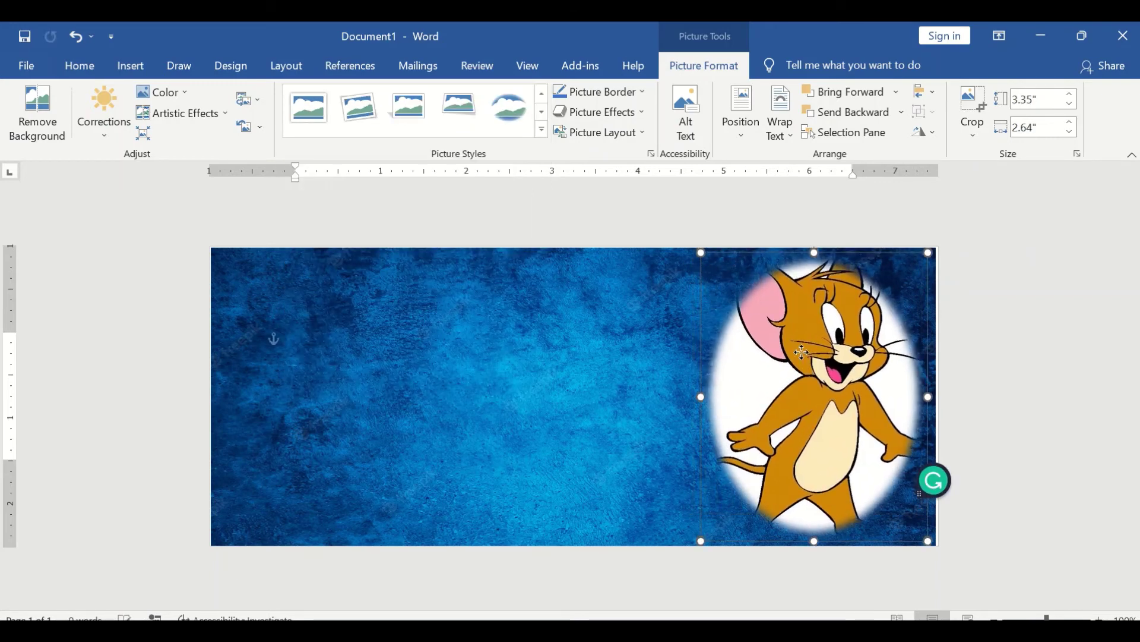
# Draw a 1.57" × 3.22" text box on the left side of the blue background
pyautogui.click(138, 67)
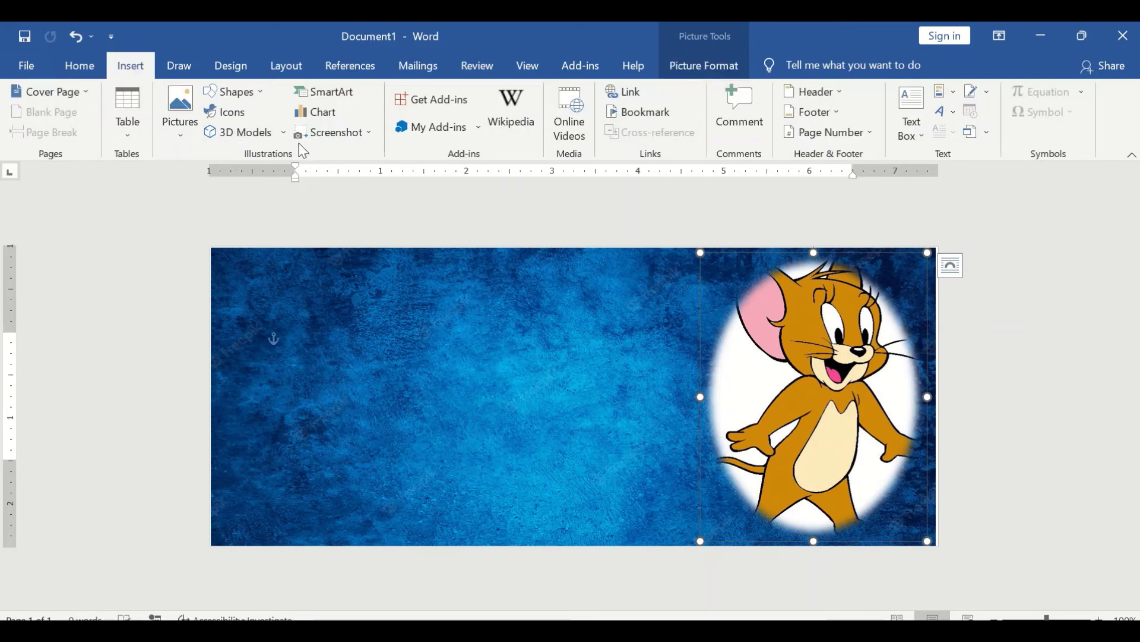
pyautogui.click(235, 91)
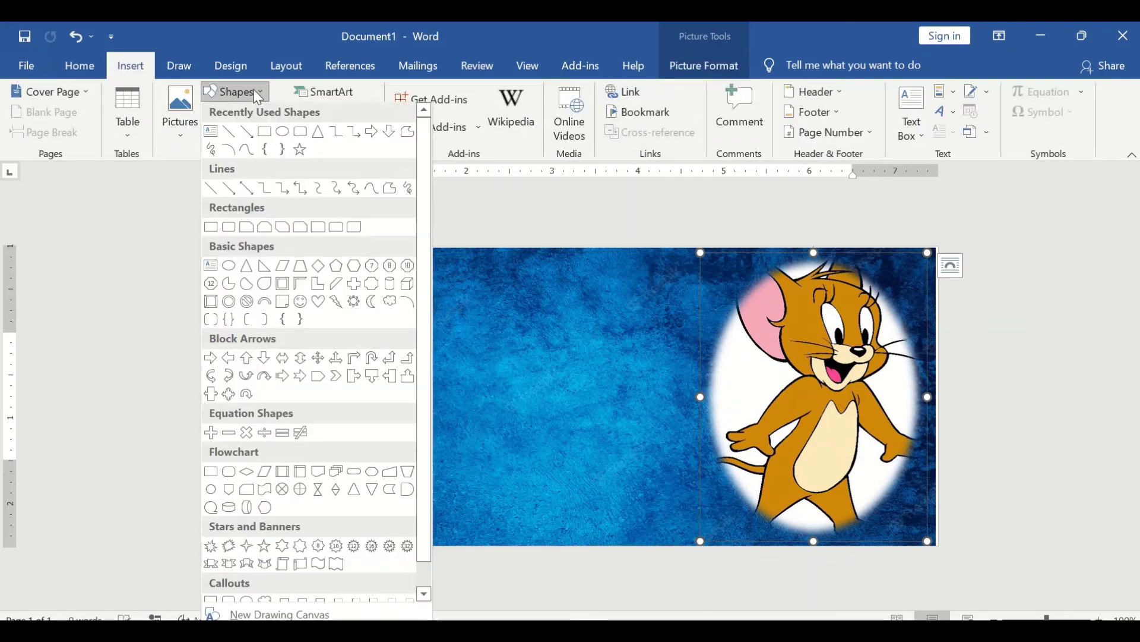
pyautogui.click(211, 132)
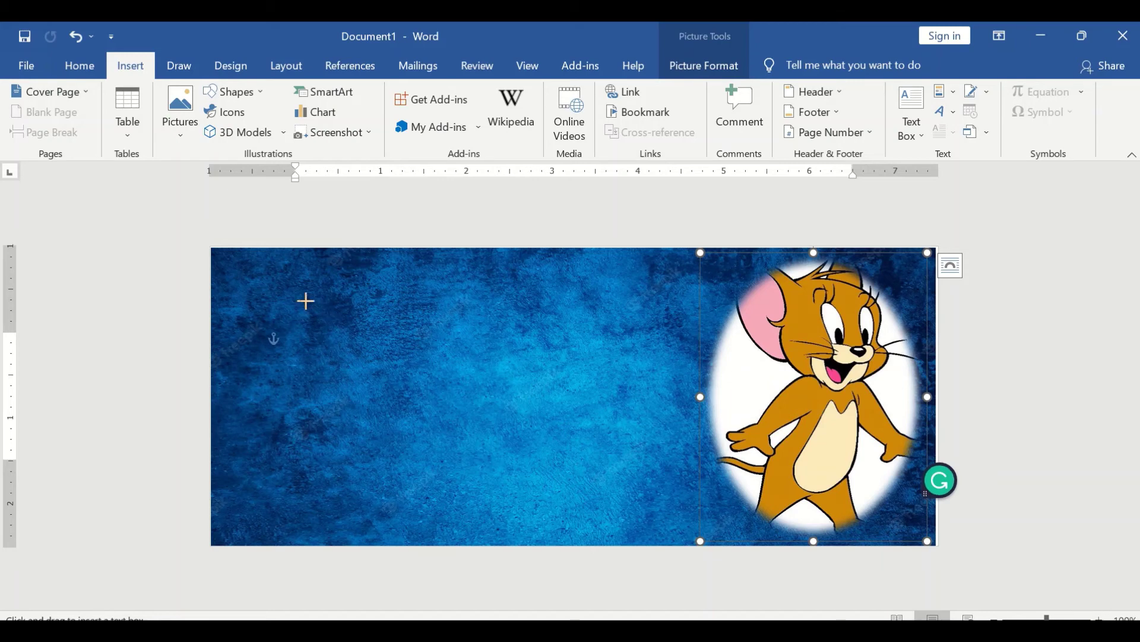
pyautogui.moveTo(306, 300); pyautogui.dragTo(583, 435)
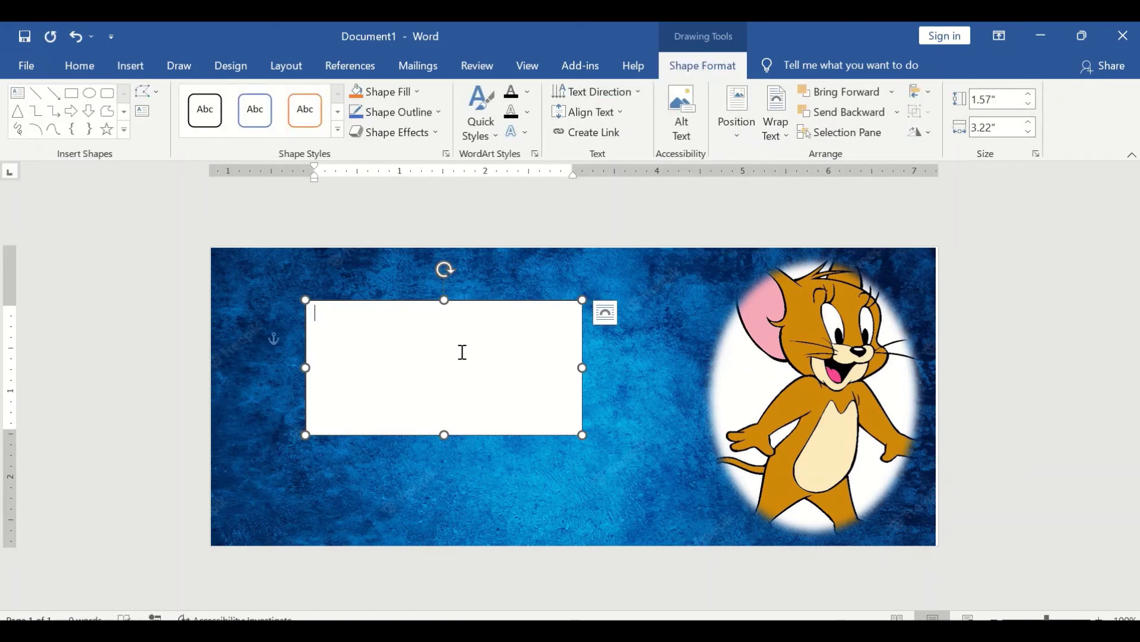
# Type 'Happy Friendship Day', make it bold and increase the font size three steps
pyautogui.write('H')
pyautogui.write('iendship S')
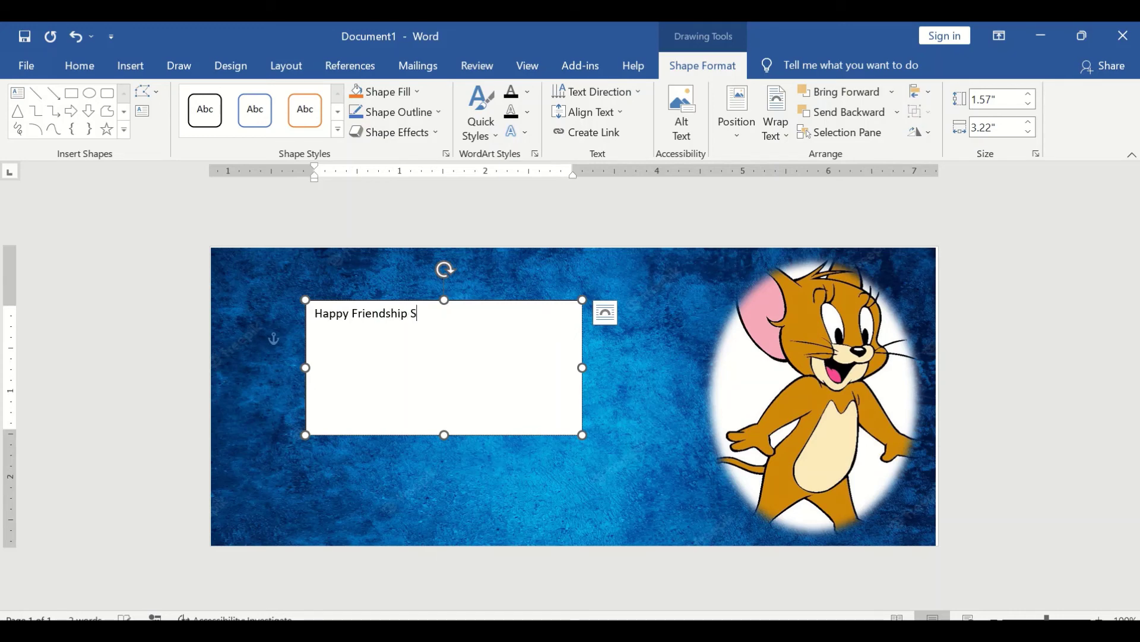
pyautogui.press('BackSpace')
pyautogui.write('Day')
pyautogui.hotkey('ctrl', 'a')
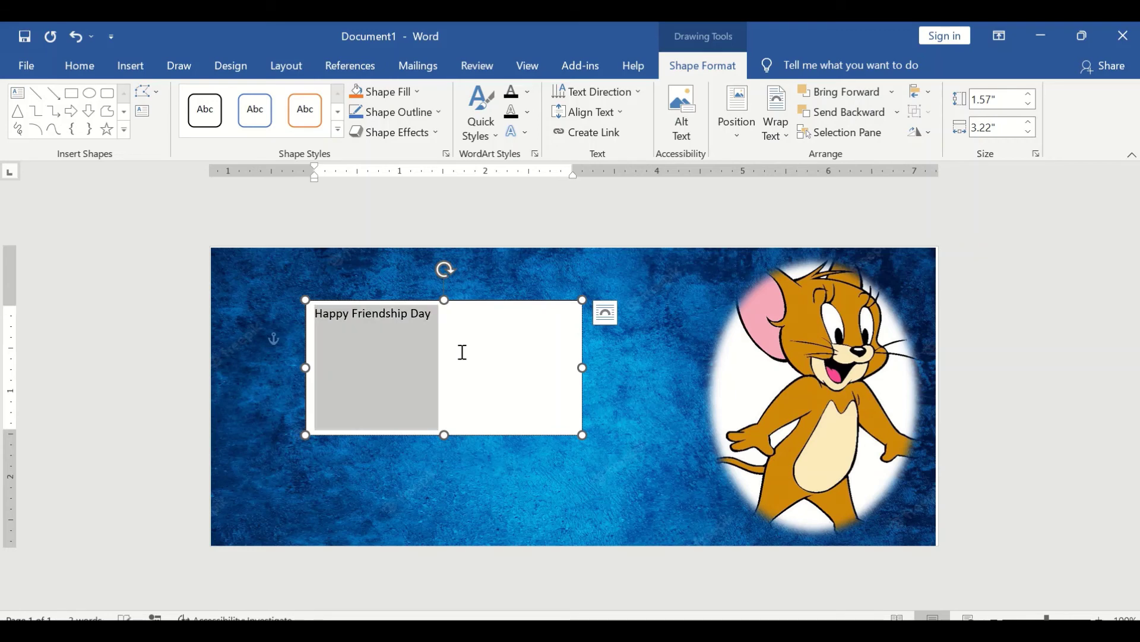
pyautogui.hotkey('ctrl', 'b')
pyautogui.hotkey('ctrl', ']')
pyautogui.hotkey('ctrl', ']')
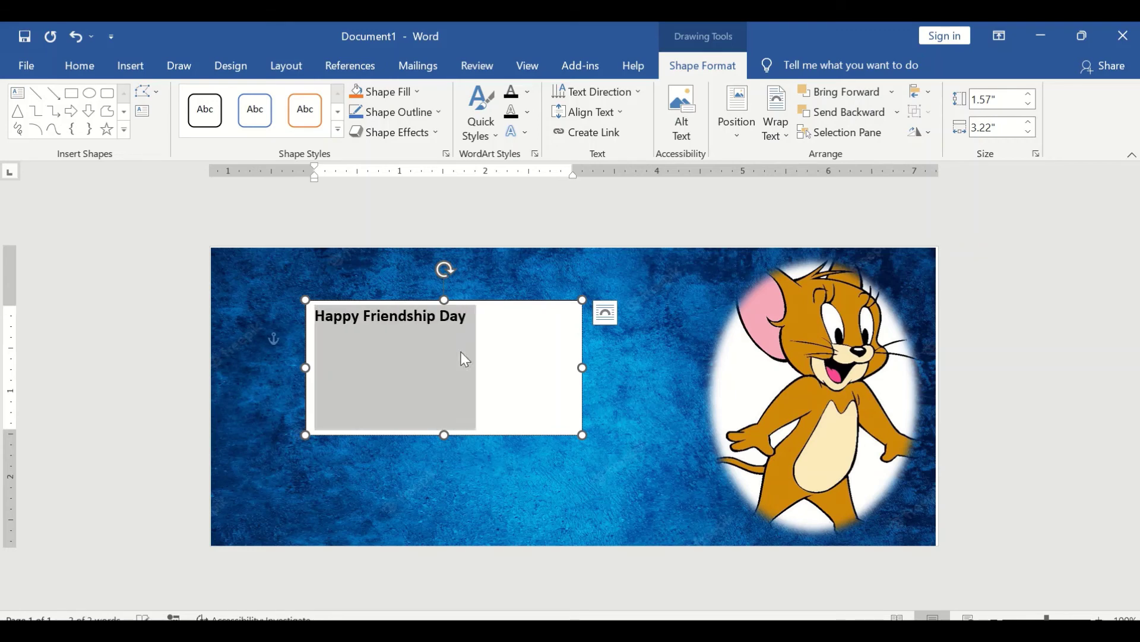
pyautogui.hotkey('ctrl', ']')
pyautogui.hotkey('ctrl', ']')
pyautogui.hotkey('ctrl', ']')
pyautogui.hotkey('ctrl', ']')
pyautogui.hotkey('ctrl', ']')
pyautogui.hotkey('ctrl', ']')
pyautogui.hotkey('ctrl', ']')
pyautogui.hotkey('ctrl', ']')
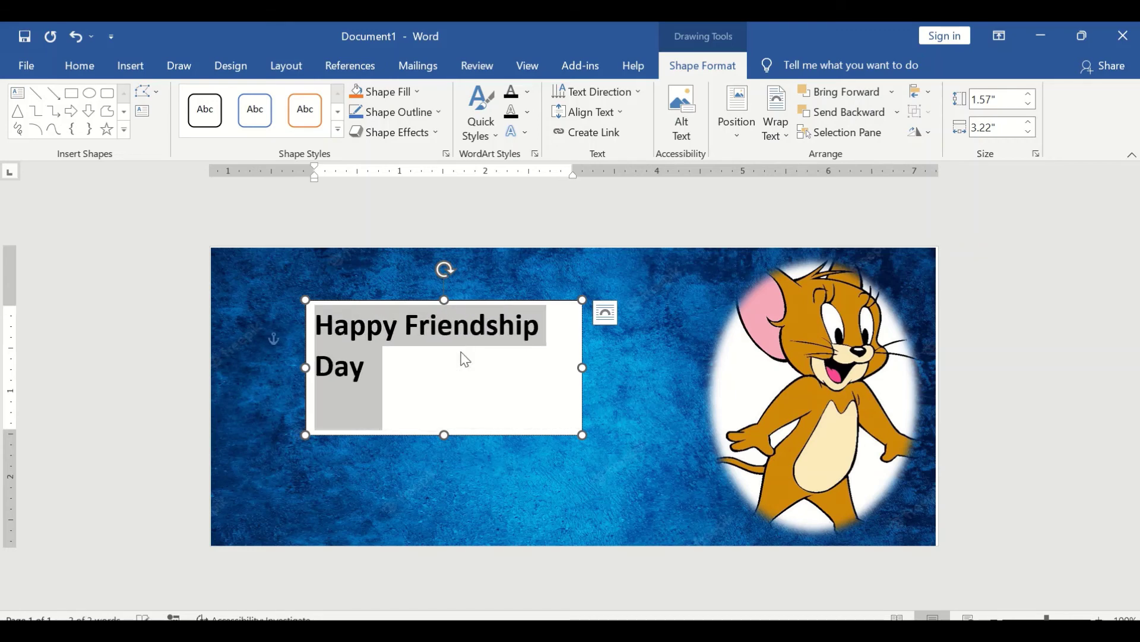
pyautogui.hotkey('ctrl', ']')
pyautogui.hotkey('ctrl', ']')
pyautogui.hotkey('ctrl', ']')
pyautogui.hotkey('ctrl', ']')
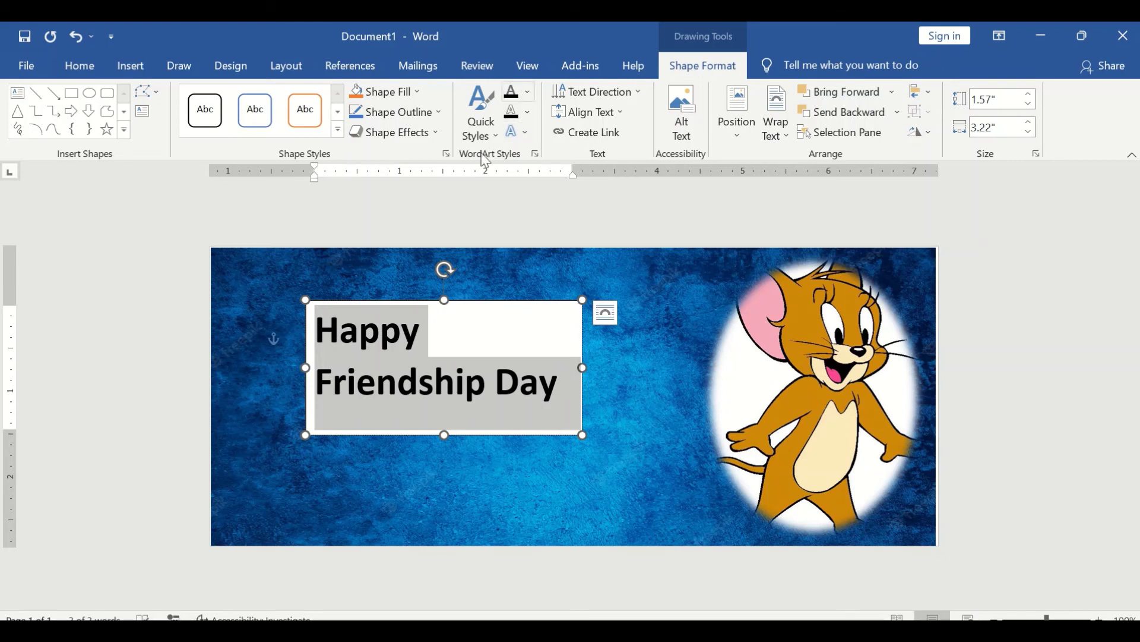
# Apply the orange WordArt quick style and widen the box to 4.6" for one line
pyautogui.click(497, 136)
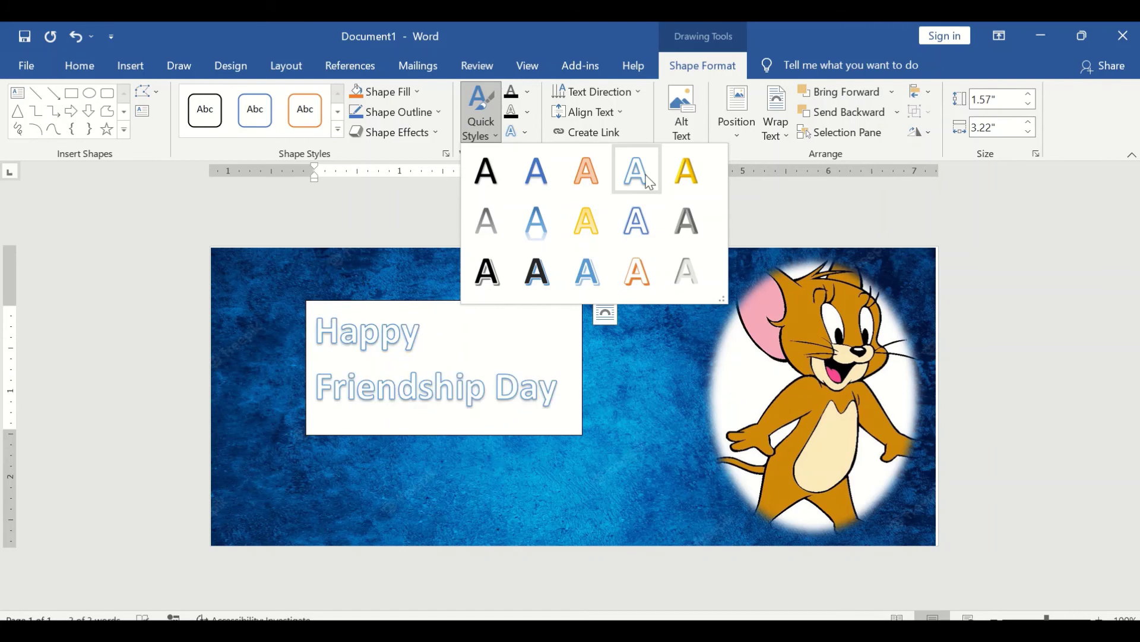
pyautogui.click(594, 186)
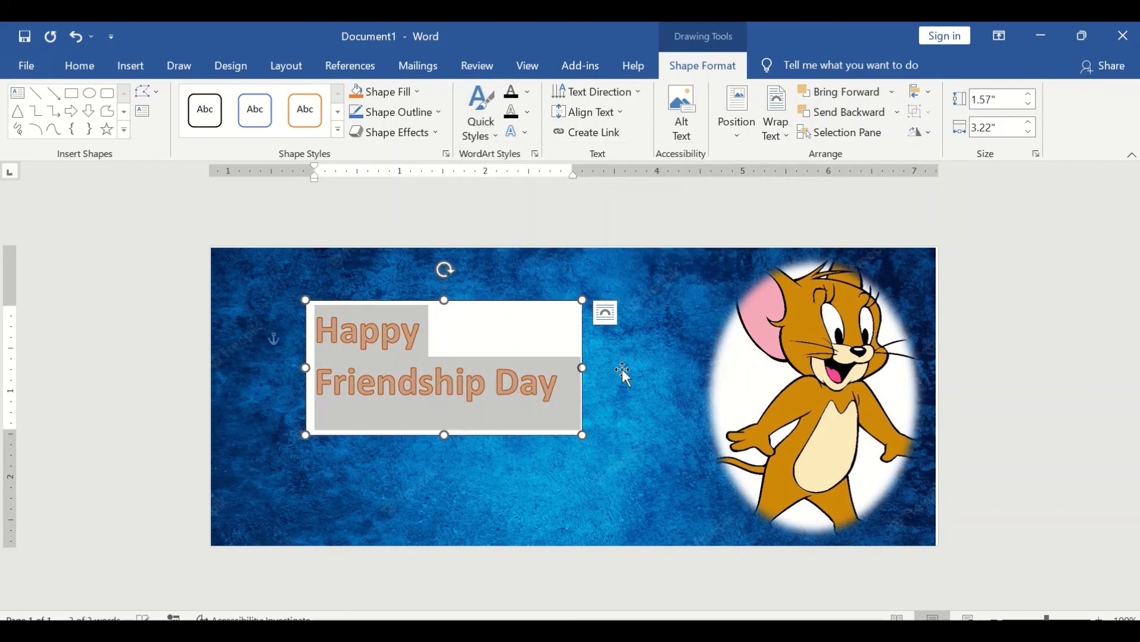
pyautogui.moveTo(585, 368); pyautogui.dragTo(701, 367)
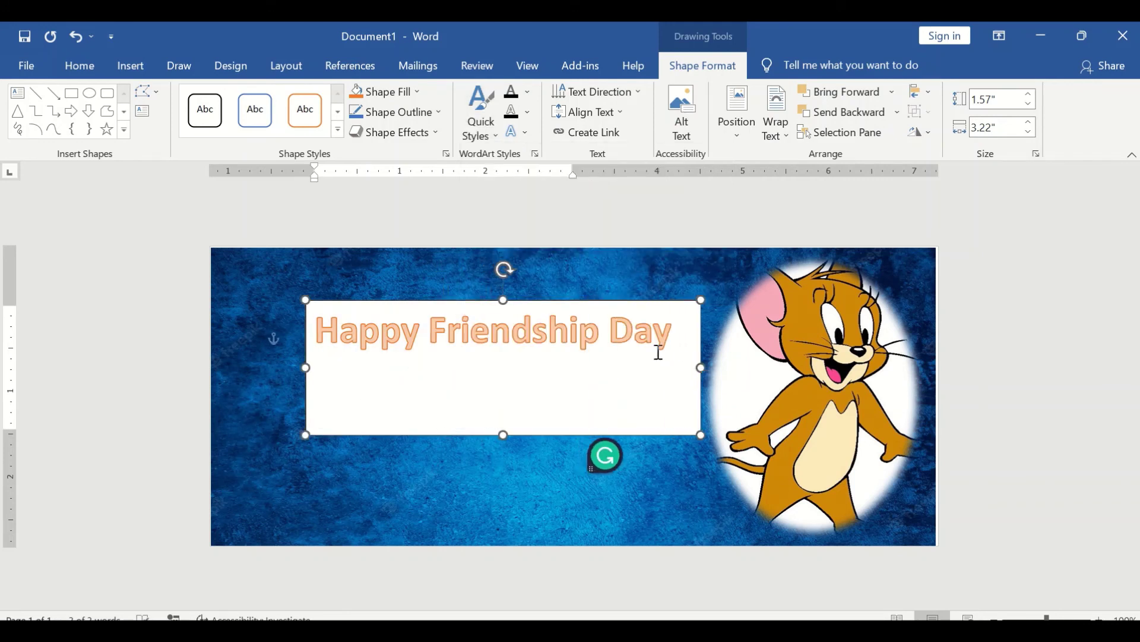
pyautogui.moveTo(633, 306); pyautogui.dragTo(601, 328)
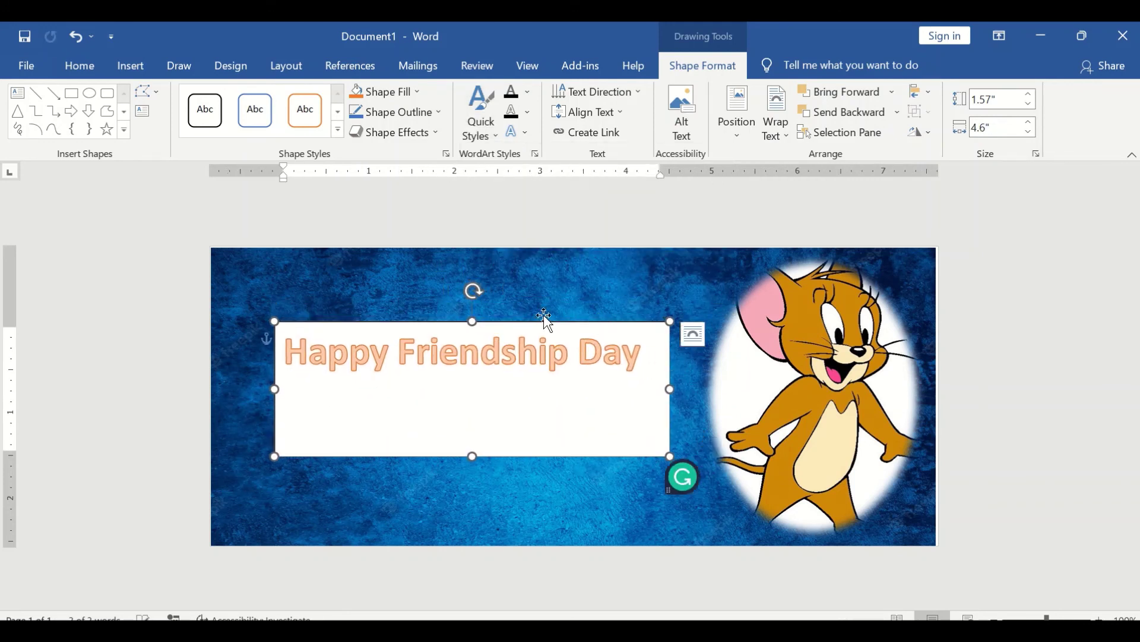
# Set the text box to No Fill and No Outline
pyautogui.click(418, 92)
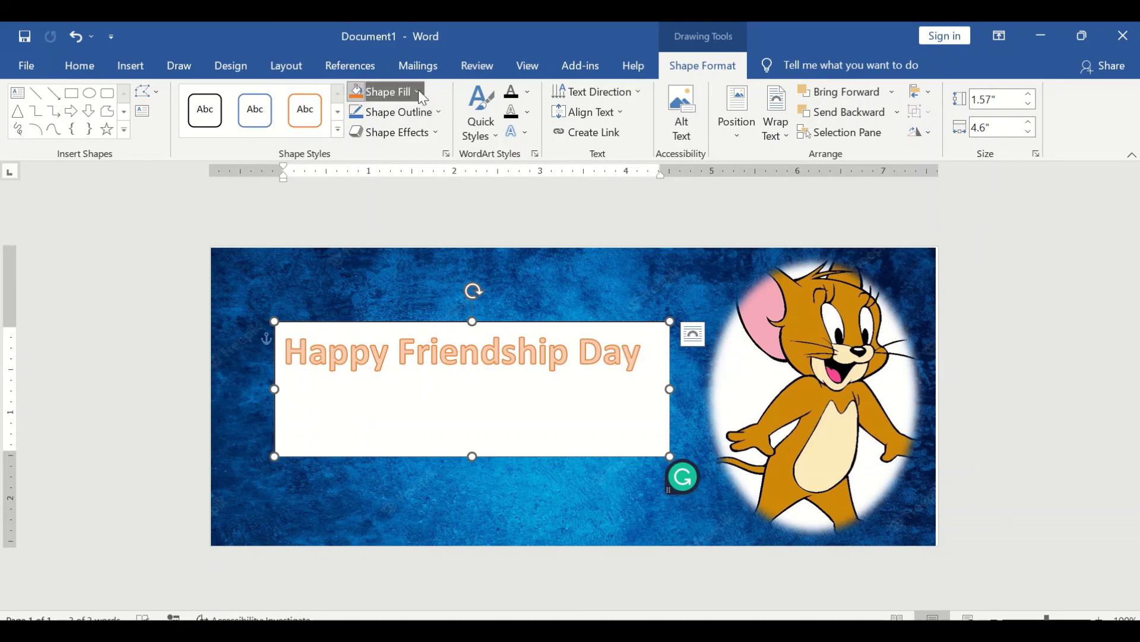
pyautogui.click(379, 252)
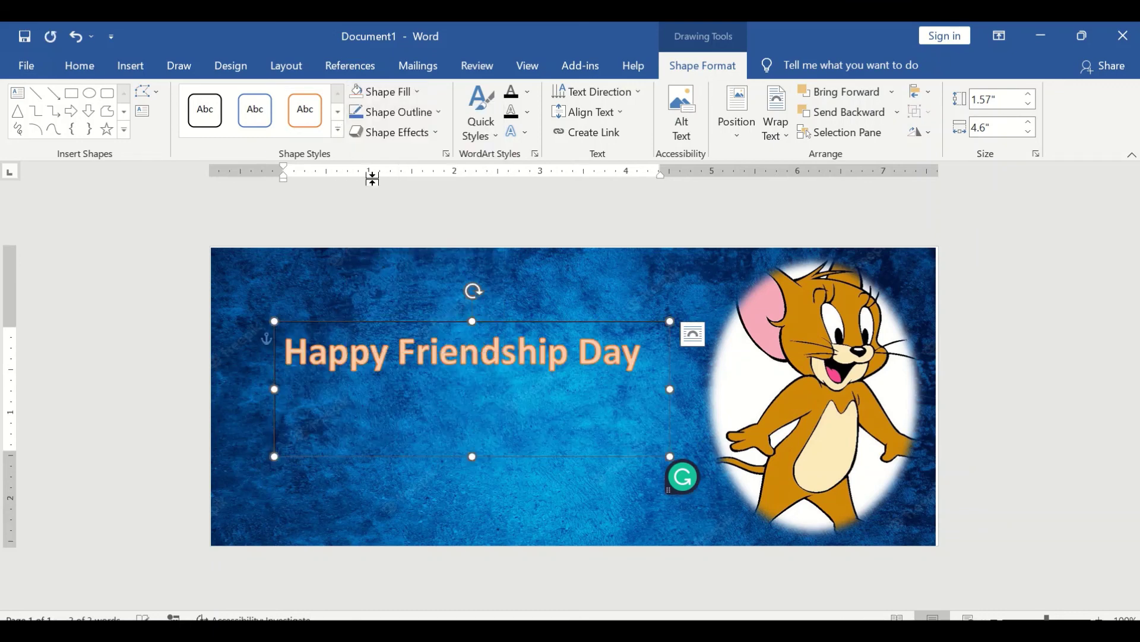
pyautogui.click(440, 112)
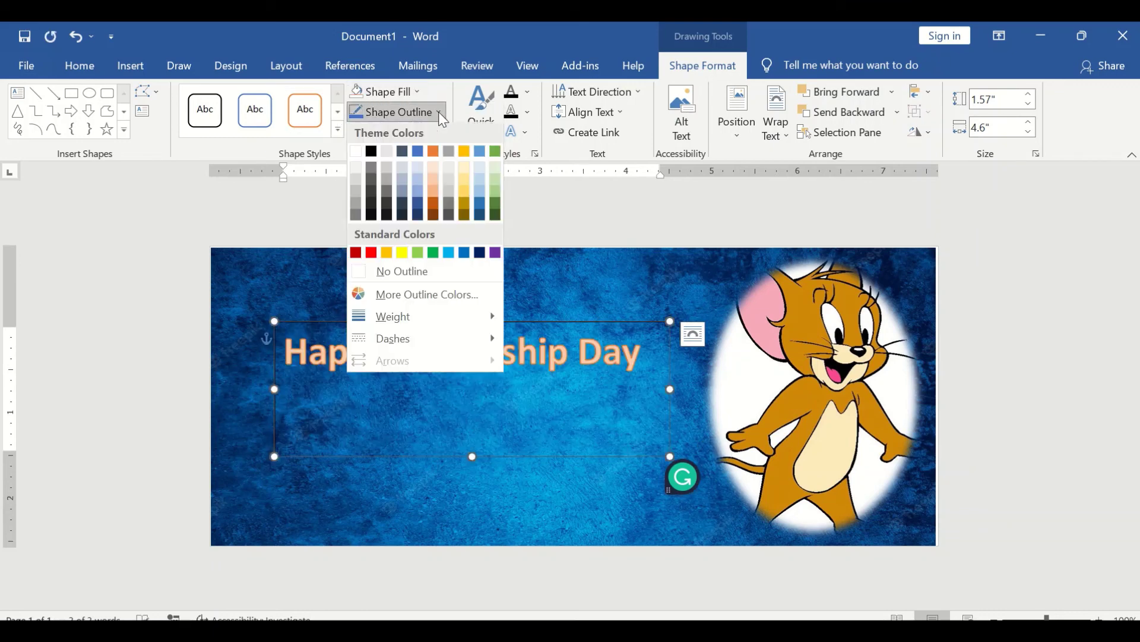
pyautogui.click(398, 273)
# Enlarge the greeting two sizes and widen the box to 5.61" to keep one line
pyautogui.click(437, 319)
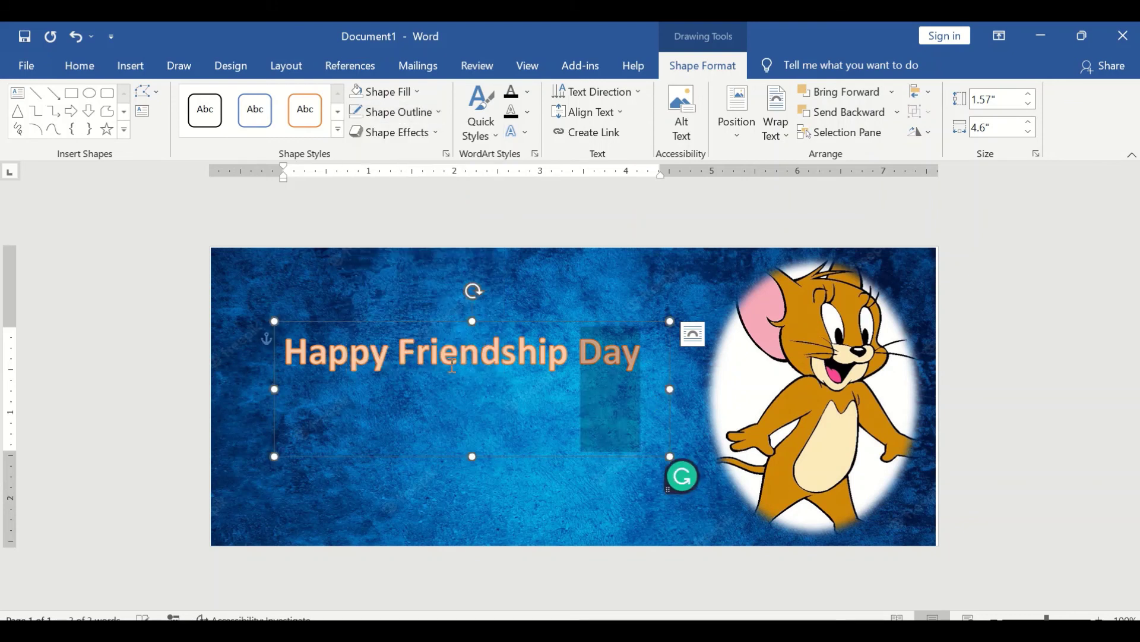
pyautogui.moveTo(656, 410); pyautogui.dragTo(344, 350)
pyautogui.hotkey('ctrl', 'shift', '.')
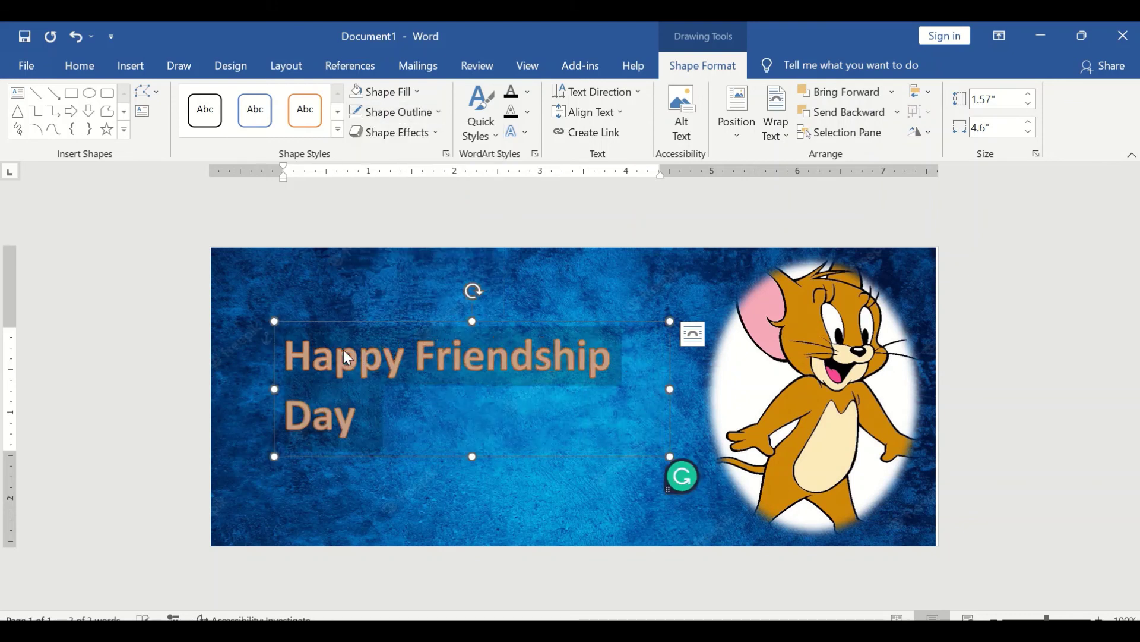
pyautogui.hotkey('ctrl', 'shift', '.')
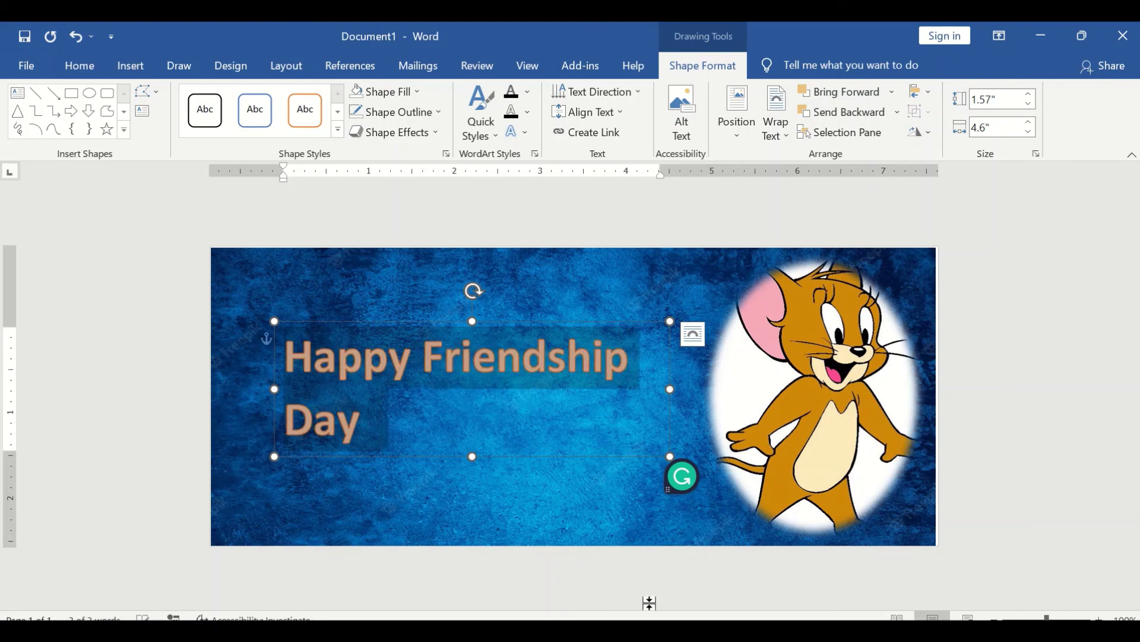
pyautogui.moveTo(671, 389); pyautogui.dragTo(719, 393)
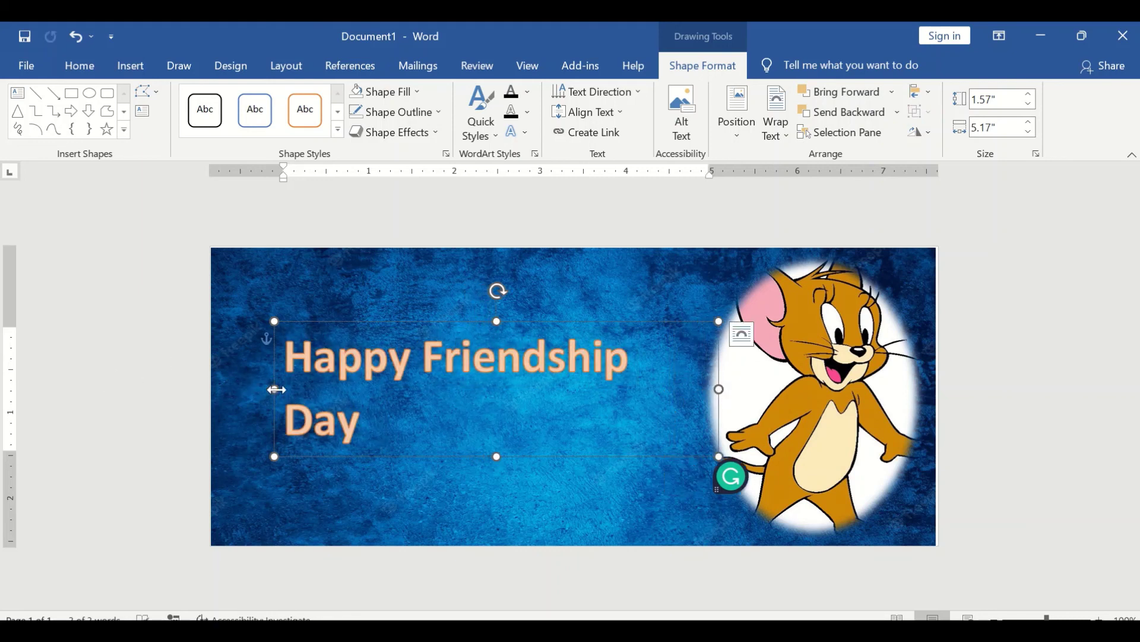
pyautogui.moveTo(276, 389); pyautogui.dragTo(234, 389)
pyautogui.moveTo(415, 326)
pyautogui.mouseDown()
pyautogui.moveTo(401, 344)
pyautogui.moveTo(412, 338)
pyautogui.mouseUp()
pyautogui.click(135, 345)
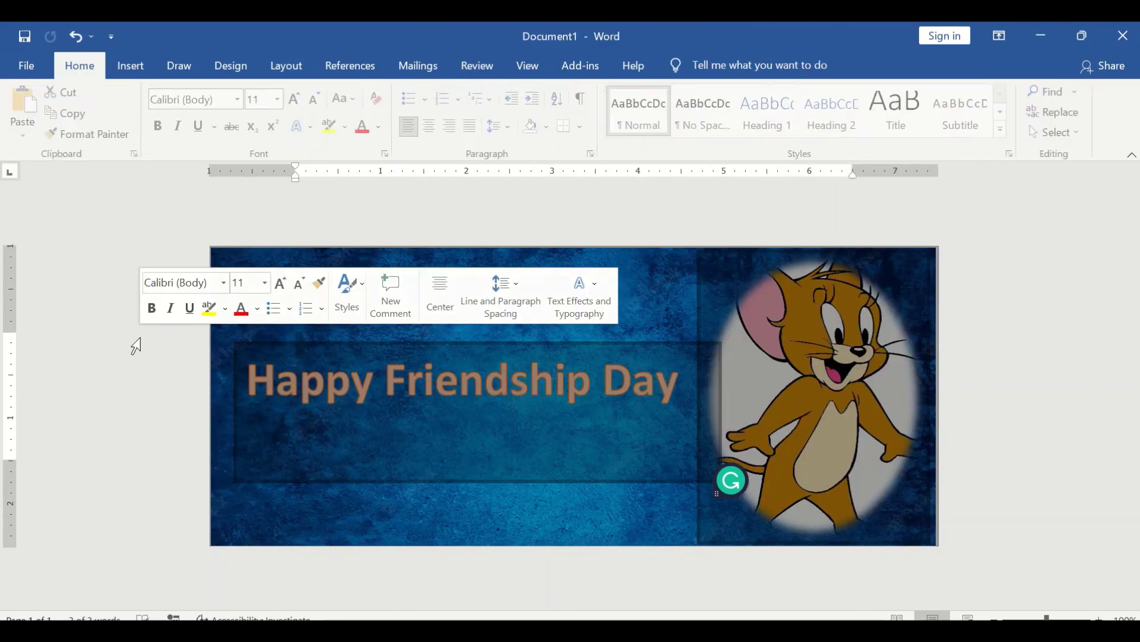